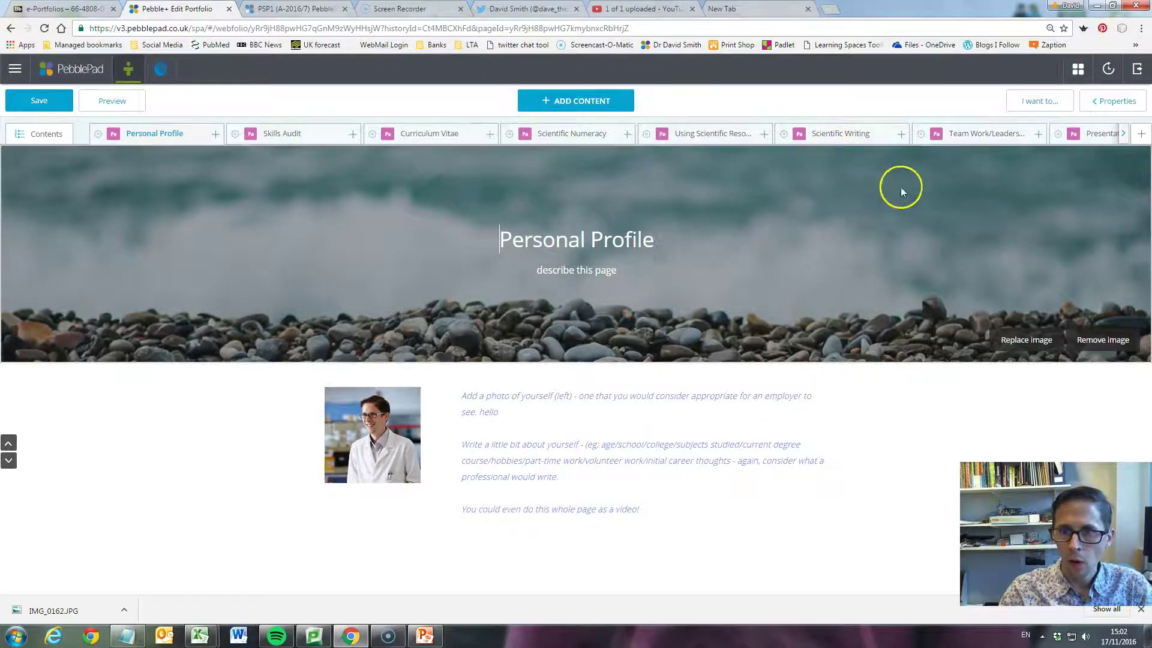
Look through the Skills Audit and Curriculum Vitae pages, then return to Personal Profile
{"action": "left_click", "coordinate": [298, 142]}
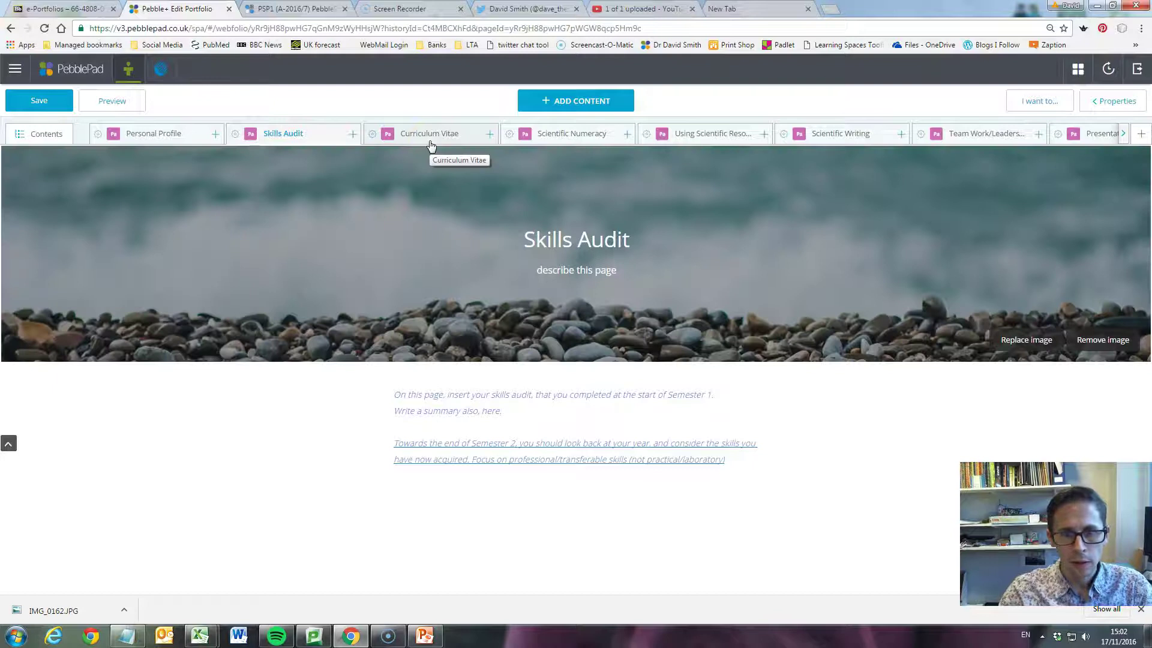
{"action": "left_click", "coordinate": [431, 144]}
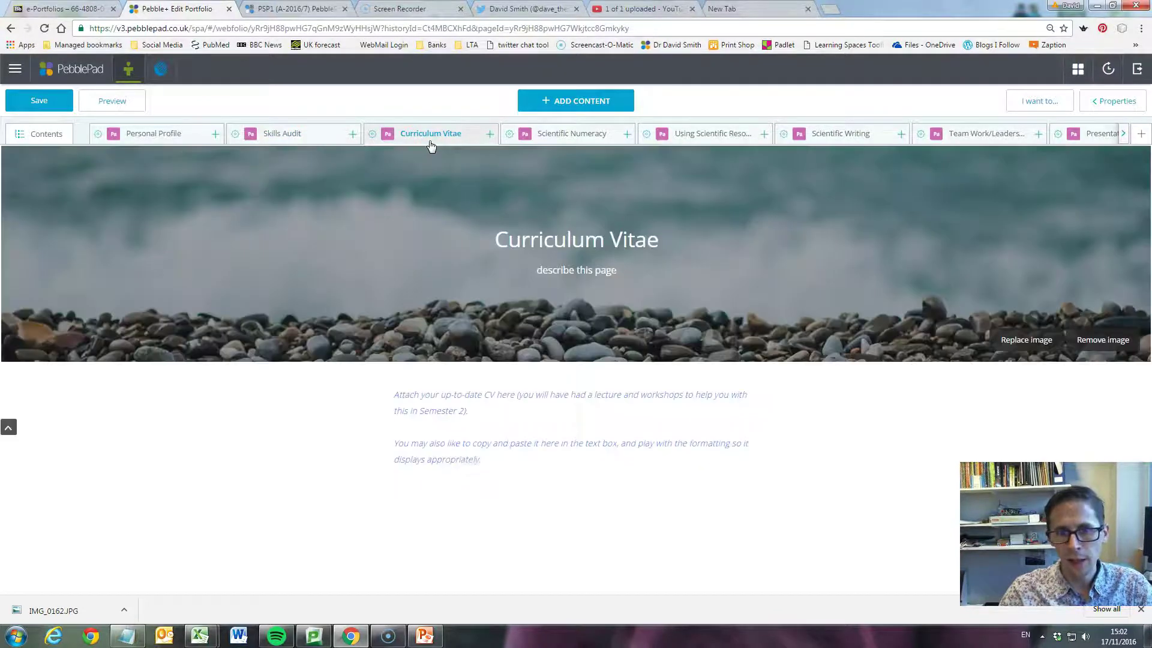
{"action": "left_click", "coordinate": [35, 138]}
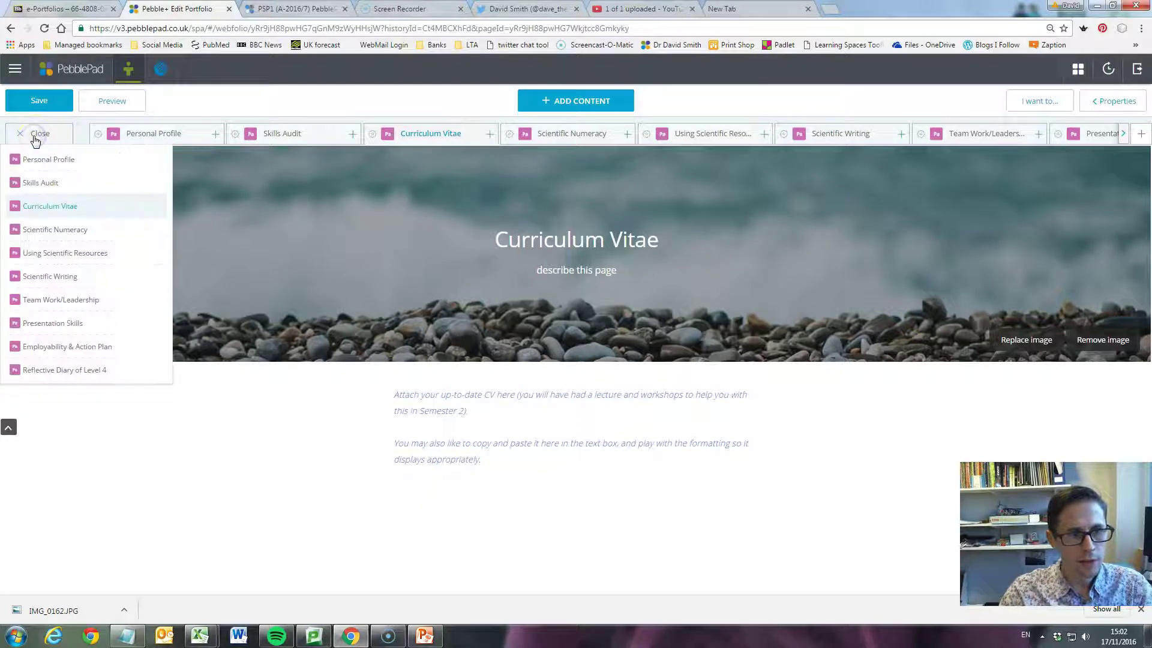
{"action": "left_click", "coordinate": [44, 192]}
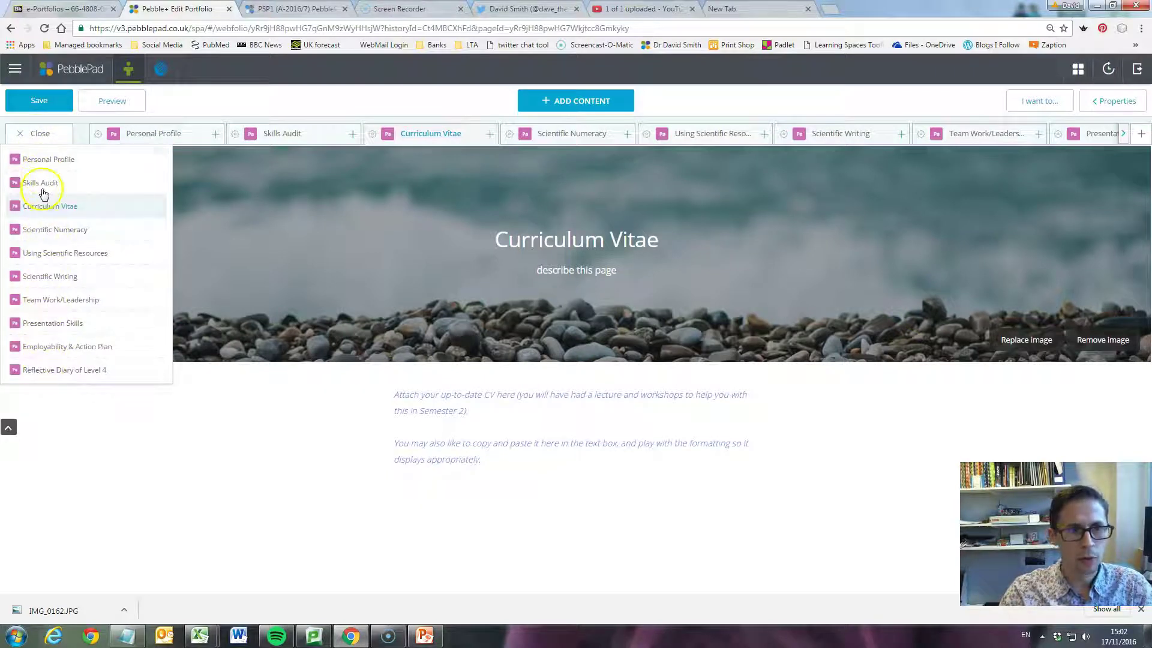
{"action": "left_click", "coordinate": [150, 134]}
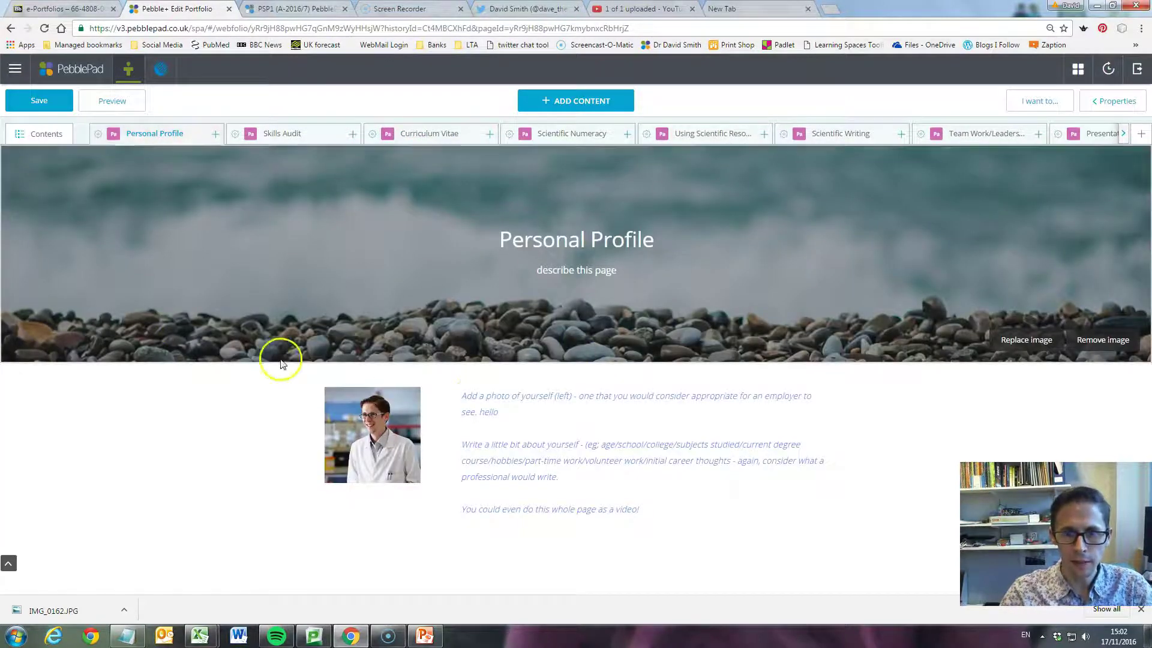
Replace the banner title with the owner's full name and type 'about me' as the subtitle
{"action": "left_click", "coordinate": [501, 239]}
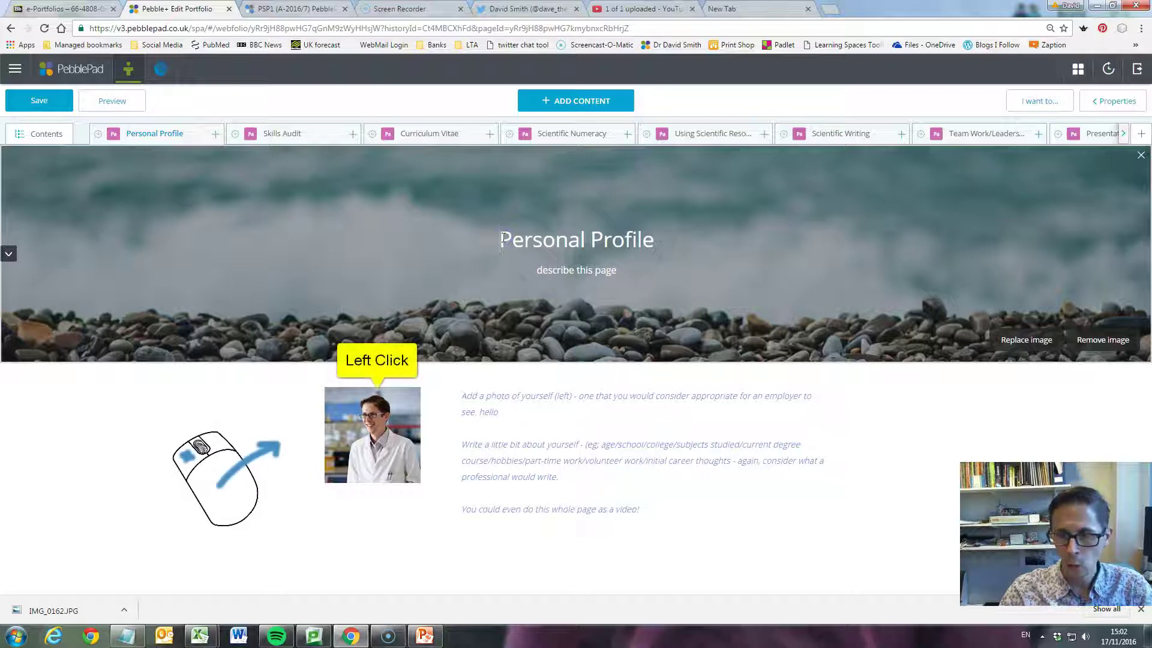
{"action": "key", "text": "Delete"}
{"action": "key", "text": "Delete"}
{"action": "key", "text": "Delete"}
{"action": "key", "text": "Delete"}
{"action": "key", "text": "Delete"}
{"action": "key", "text": "Delete"}
{"action": "key", "text": "Delete"}
{"action": "key", "text": "Delete"}
{"action": "key", "text": "Delete"}
{"action": "key", "text": "Delete"}
{"action": "key", "text": "Delete"}
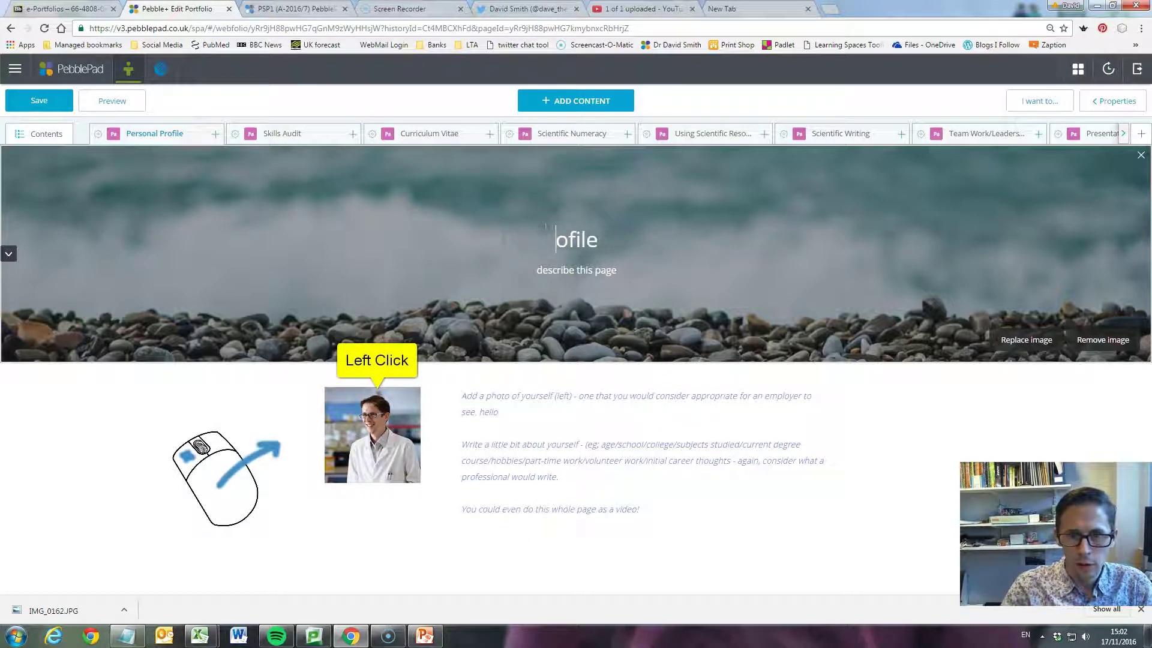
{"action": "key", "text": "Delete"}
{"action": "key", "text": "Delete"}
{"action": "key", "text": "Delete"}
{"action": "key", "text": "Delete"}
{"action": "key", "text": "Delete"}
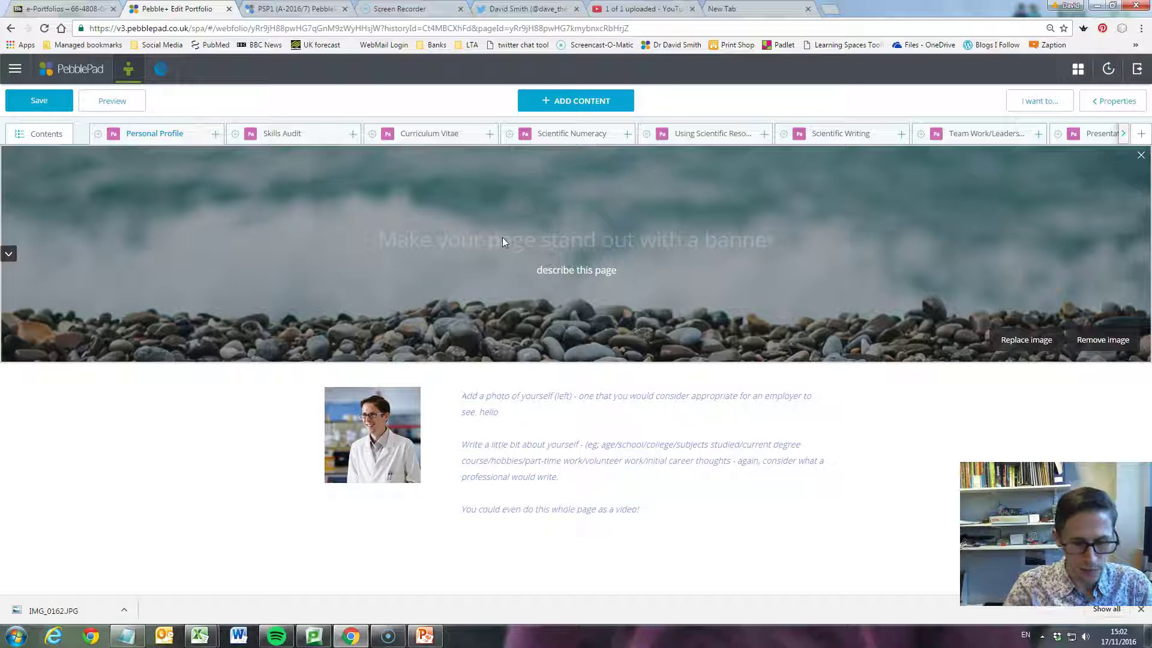
{"action": "type", "text": "Dr Davi"}
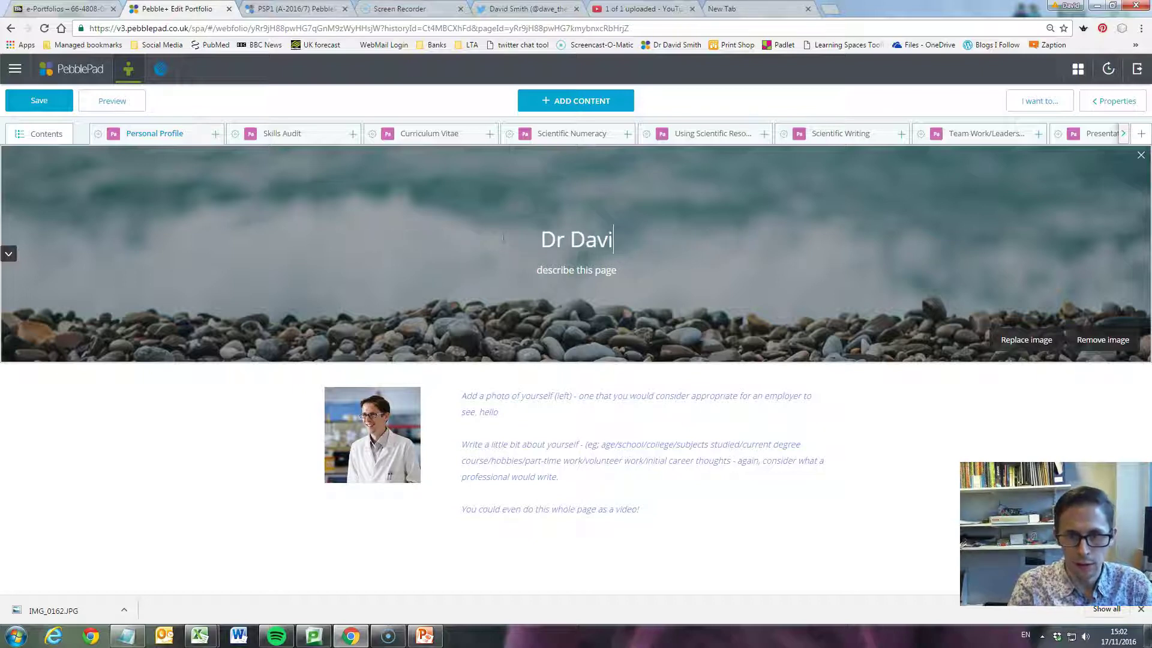
{"action": "type", "text": "d Smith"}
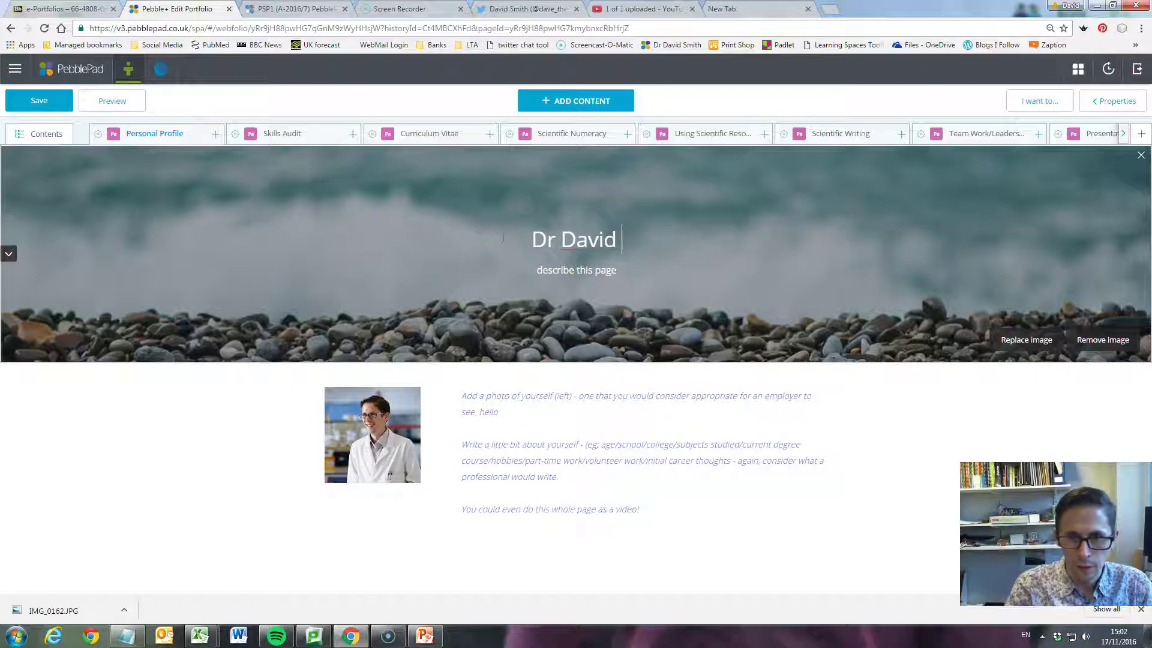
{"action": "left_click", "coordinate": [608, 272]}
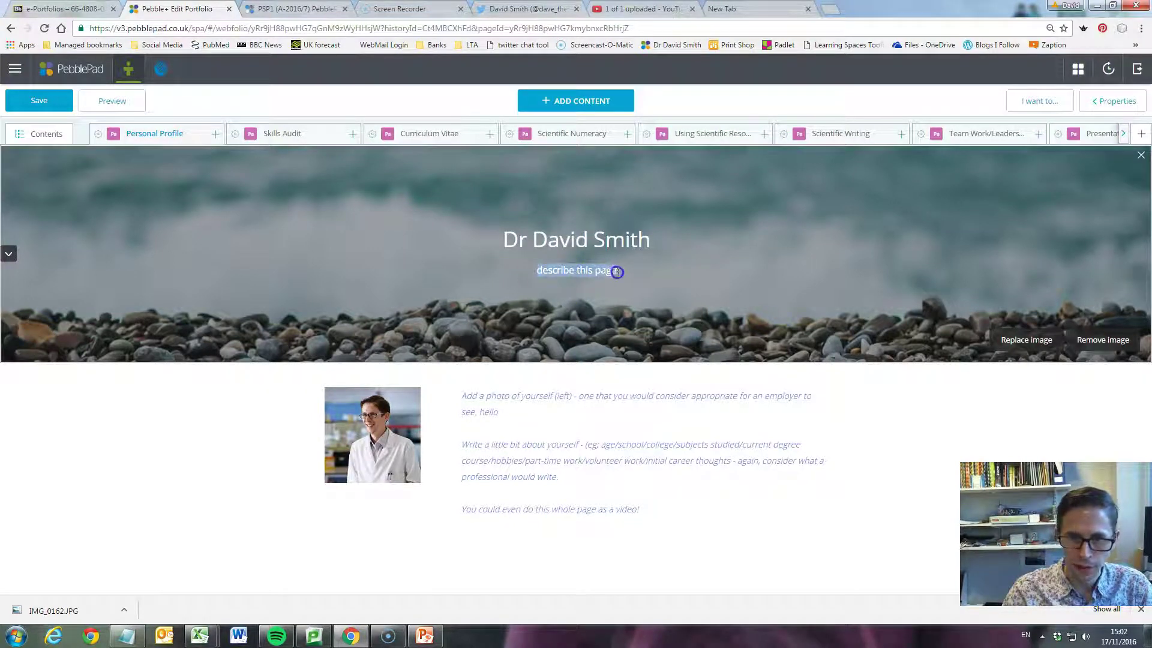
{"action": "type", "text": "about me"}
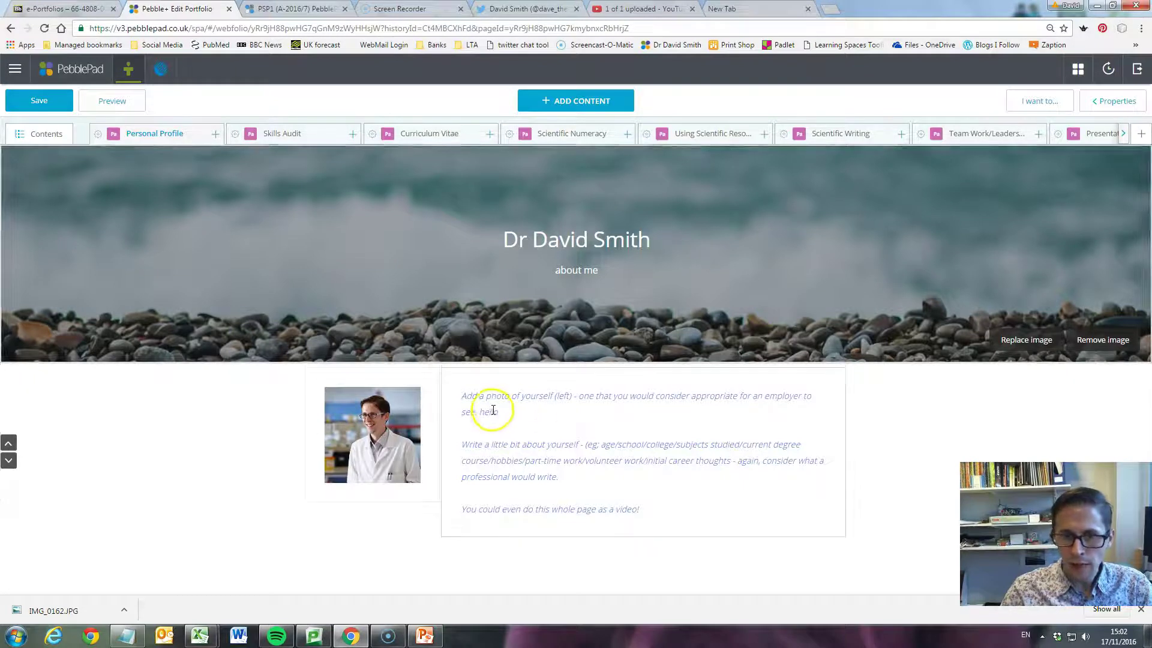
Delete all the instruction text from the block beside the profile photo
{"action": "left_click", "coordinate": [463, 396]}
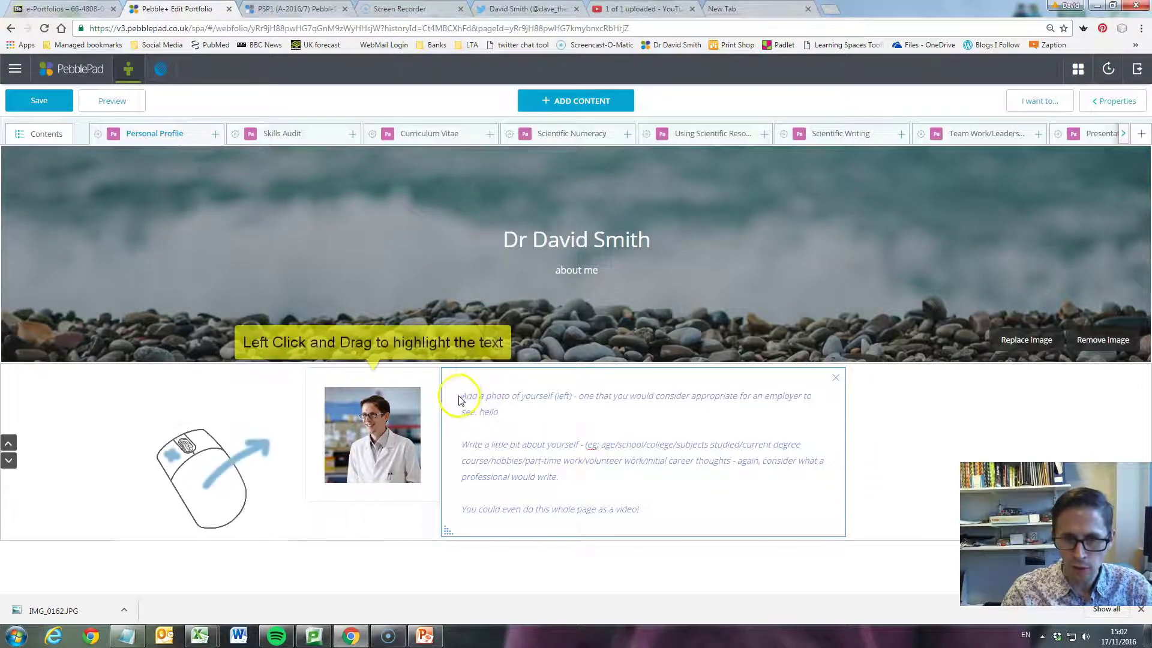
{"action": "left_click_drag", "start_coordinate": [460, 397], "coordinate": [671, 509]}
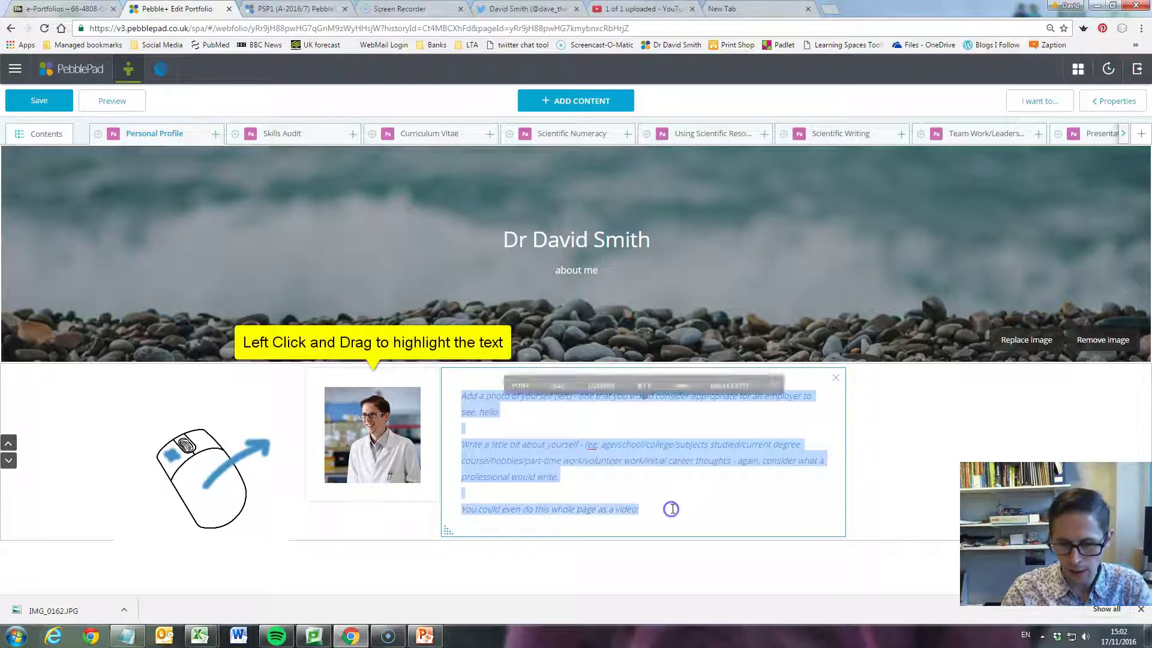
{"action": "key", "text": "Delete"}
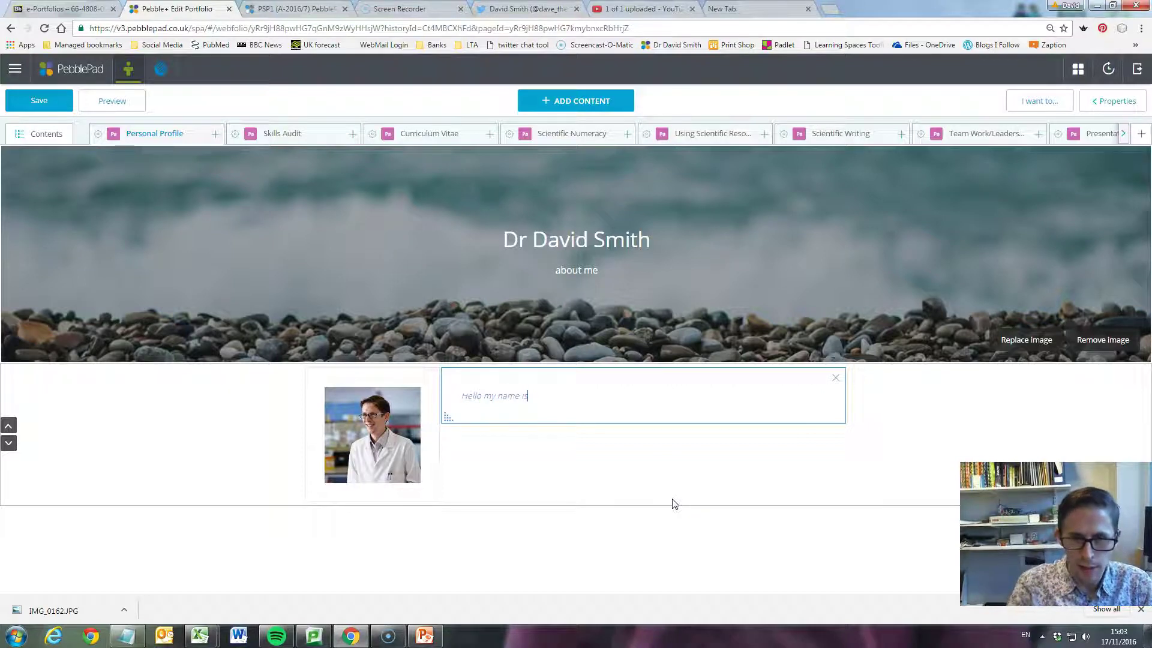
{"action": "left_click", "coordinate": [544, 398]}
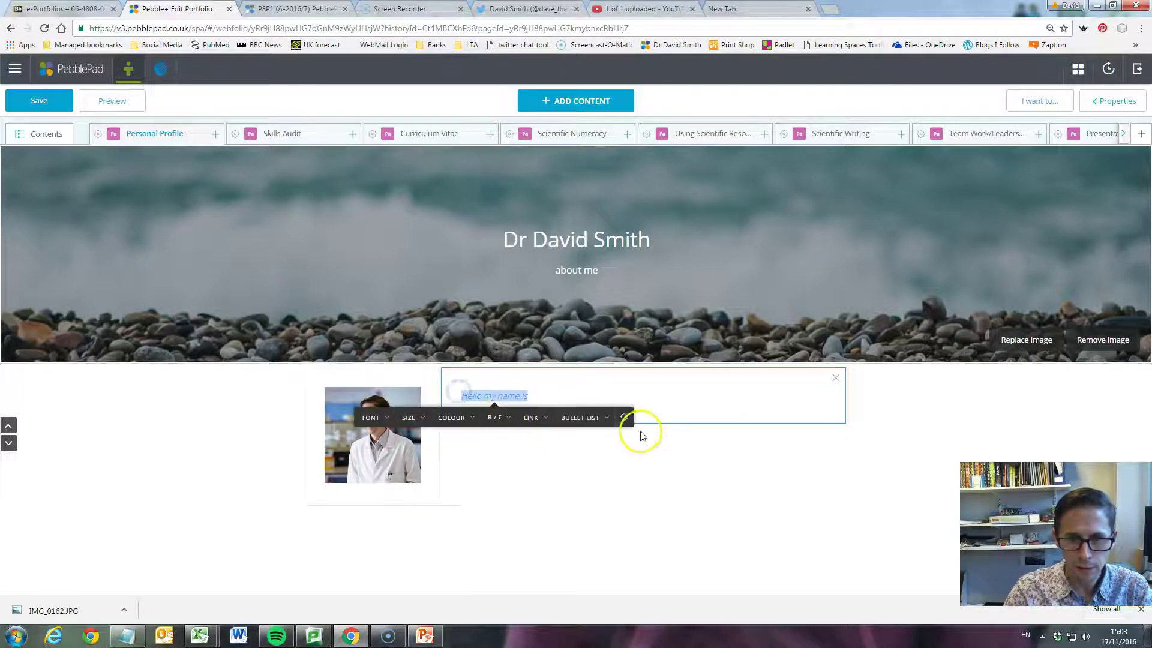
{"action": "key", "text": "Delete"}
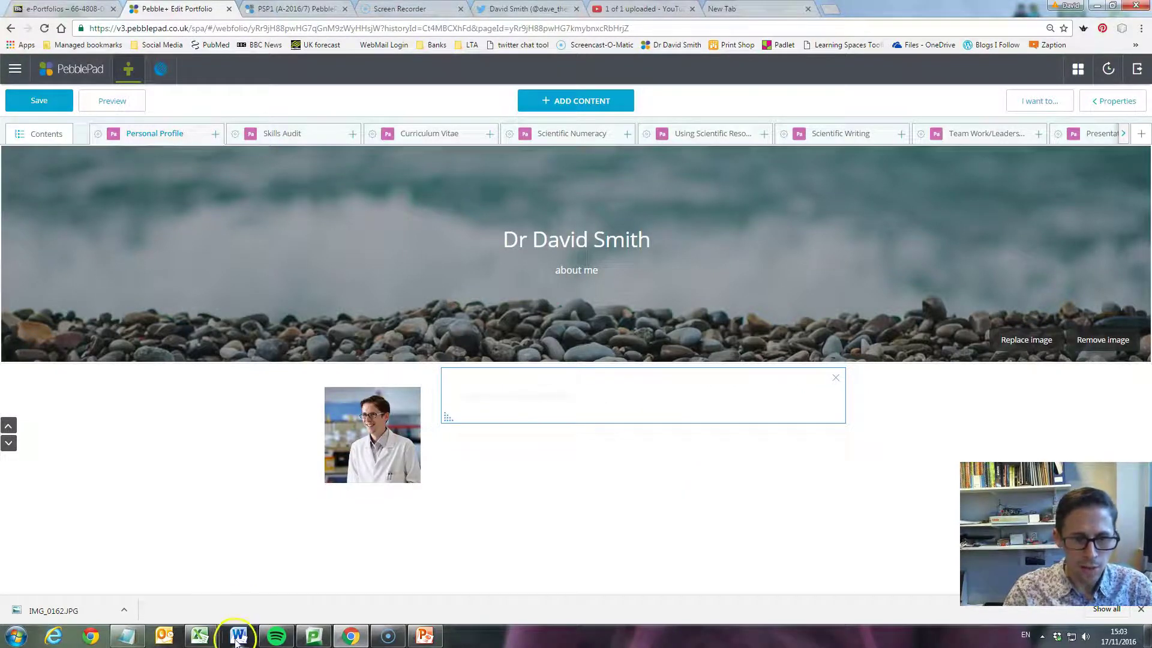
Copy the Doctor Who quote from the Notepad notes into the clipboard
{"action": "left_click", "coordinate": [127, 636]}
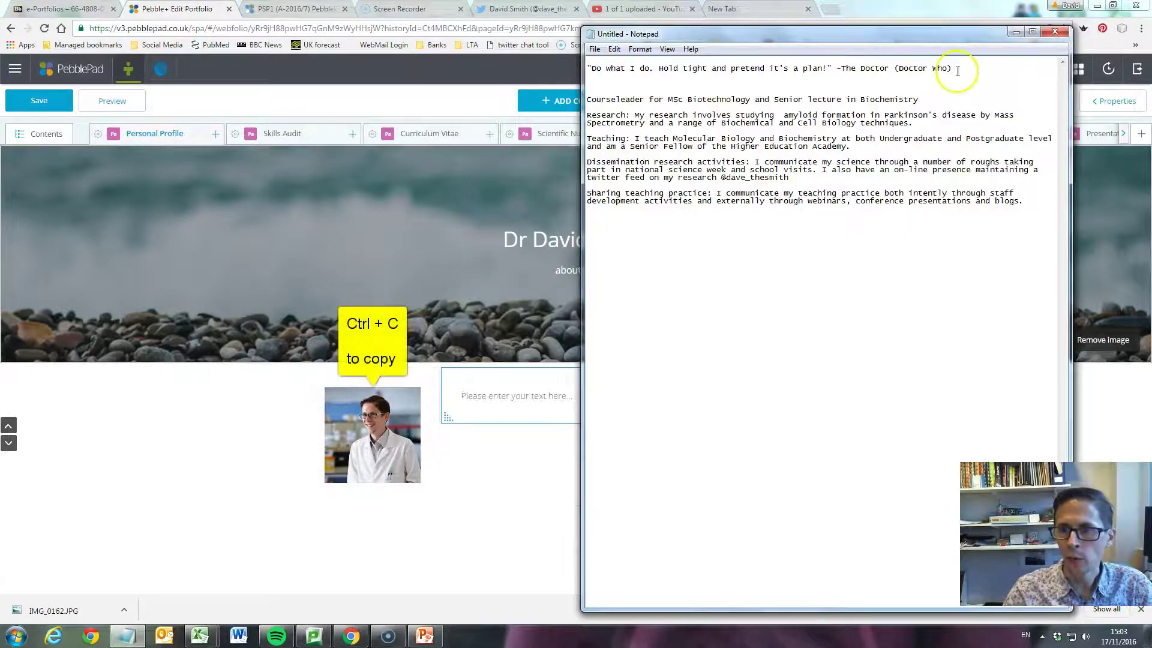
{"action": "left_click_drag", "start_coordinate": [957, 71], "coordinate": [587, 70]}
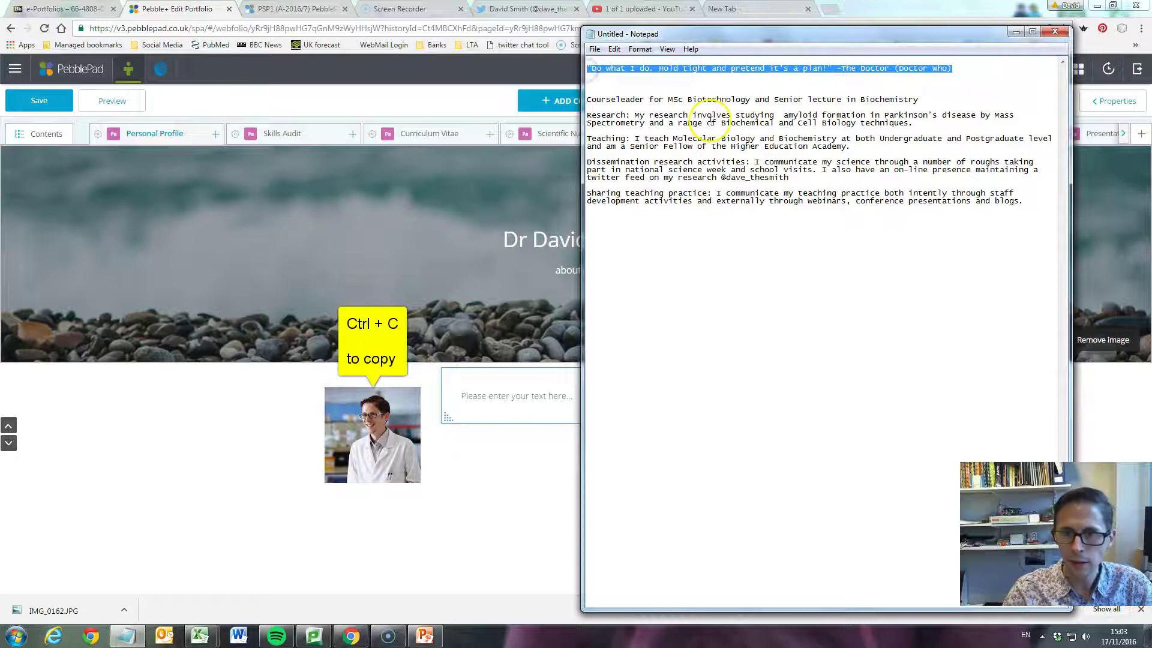
{"action": "key", "text": "ctrl+c"}
{"action": "left_click", "coordinate": [490, 470]}
{"action": "left_click", "coordinate": [473, 394]}
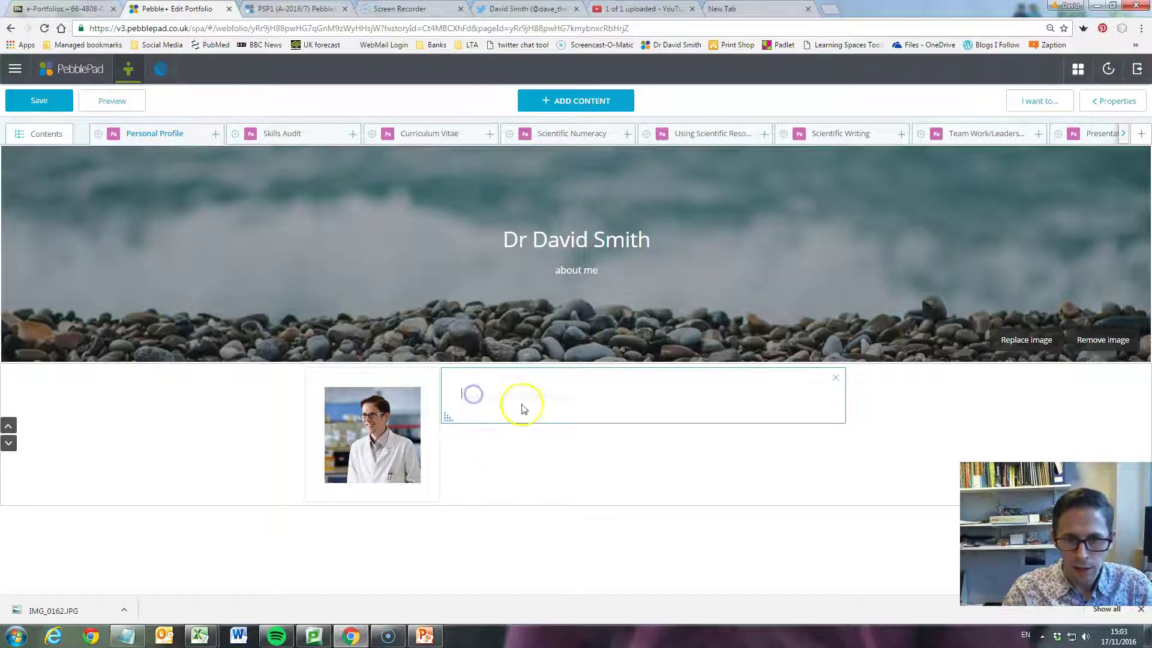
Paste the Doctor Who quote and set it to the Largest text size
{"action": "key", "text": "ctrl+v"}
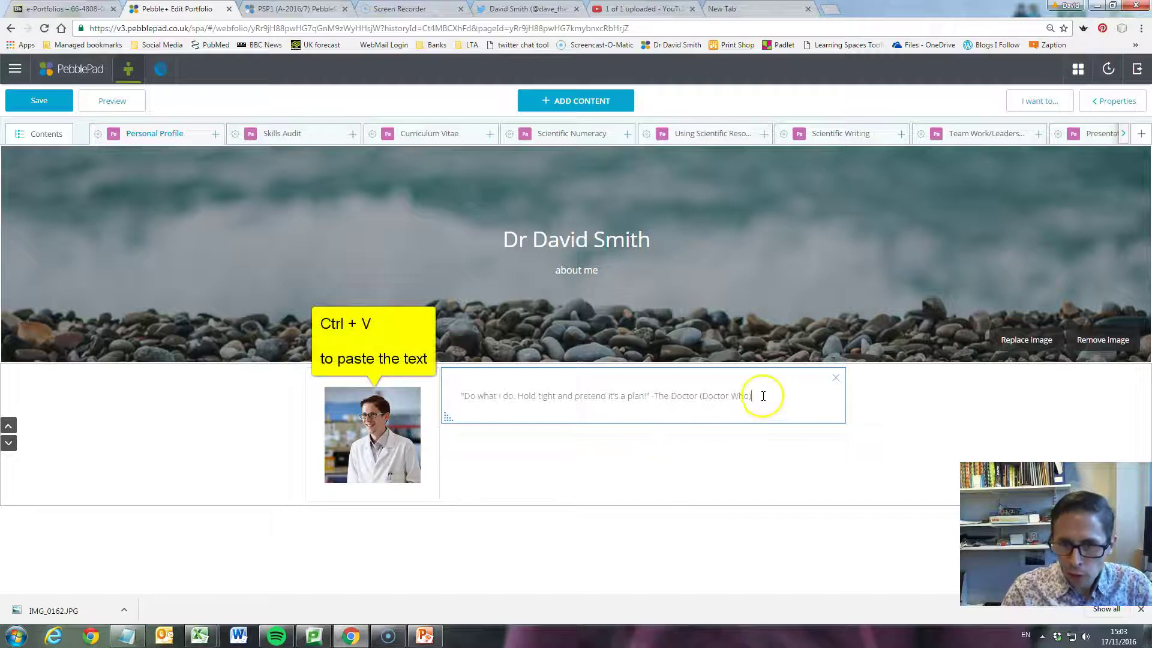
{"action": "left_click_drag", "start_coordinate": [679, 397], "coordinate": [454, 396]}
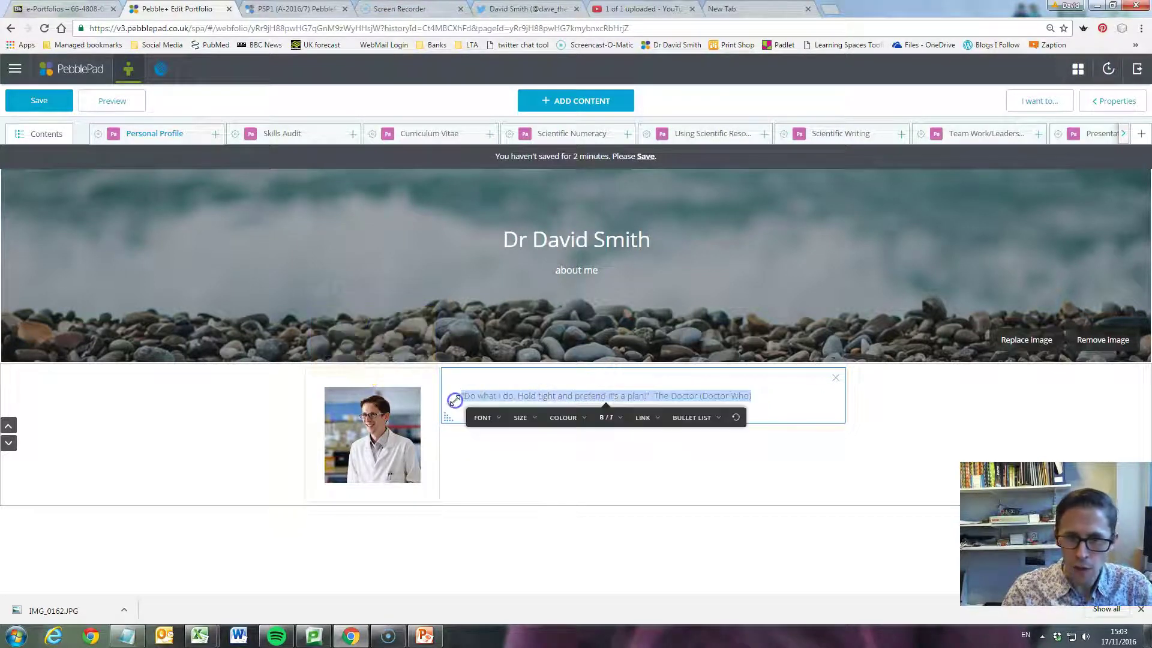
{"action": "left_click", "coordinate": [527, 419]}
{"action": "left_click", "coordinate": [534, 493]}
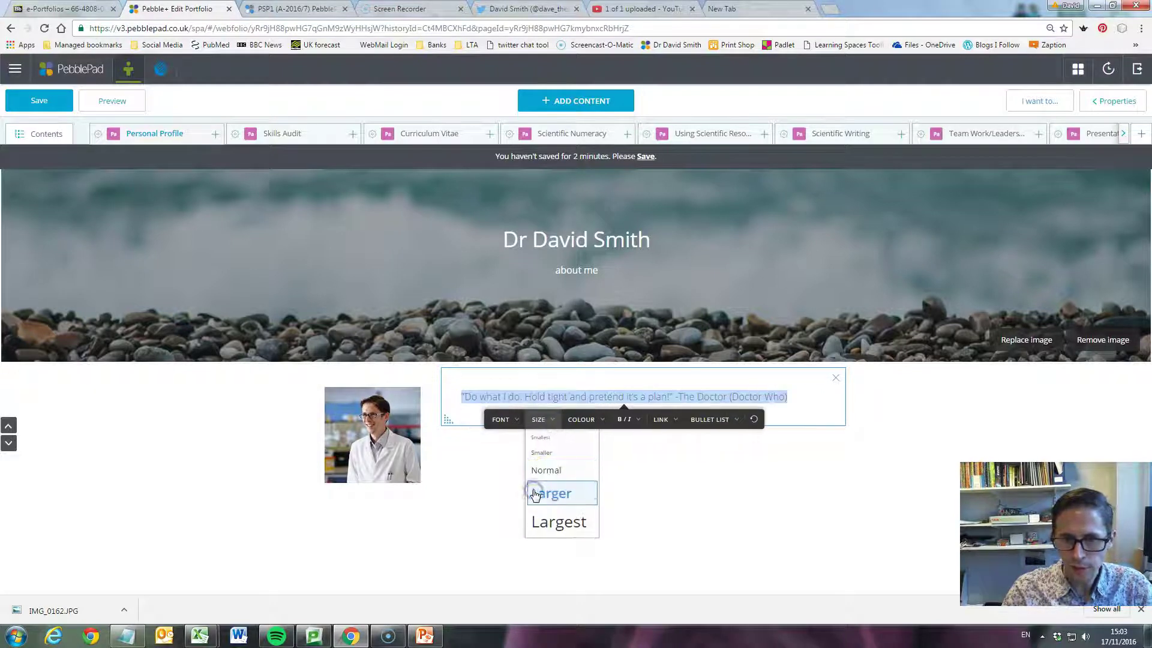
{"action": "left_click", "coordinate": [554, 523]}
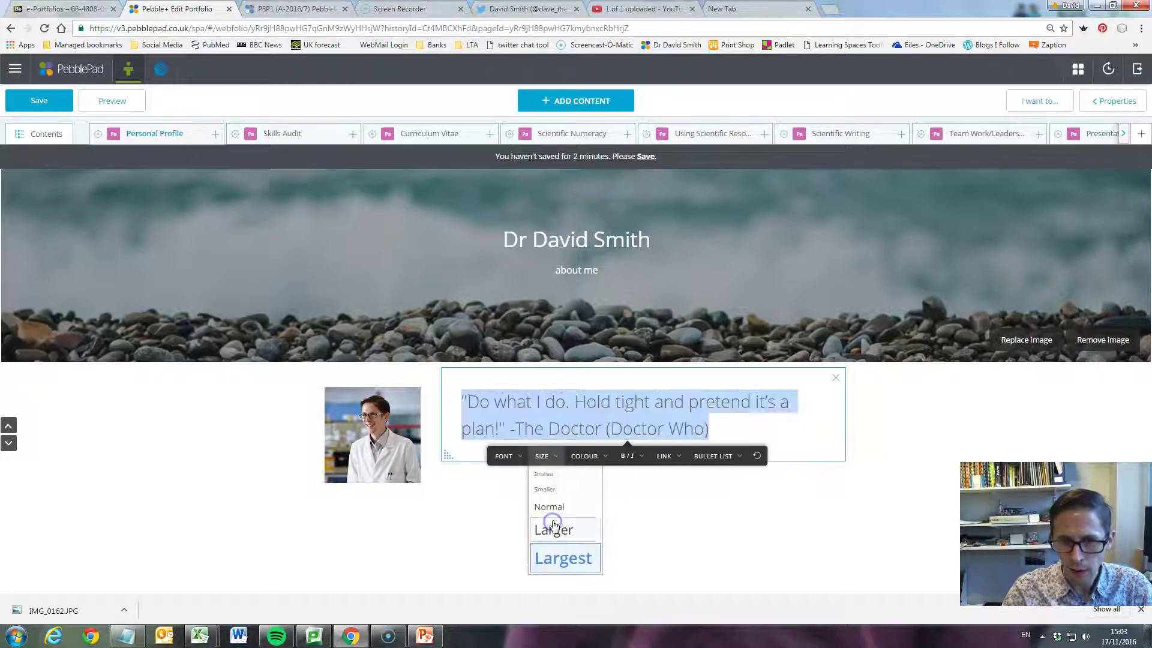
Make the quote bold and colour it dark blue
{"action": "left_click", "coordinate": [730, 431]}
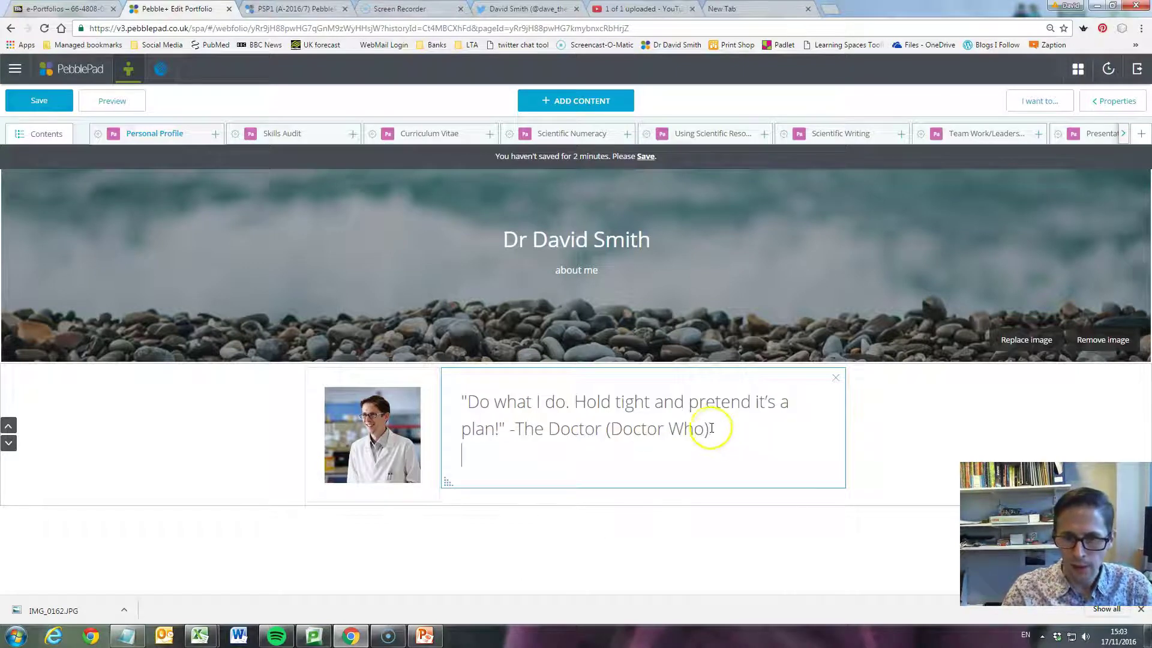
{"action": "left_click_drag", "start_coordinate": [708, 429], "coordinate": [455, 402]}
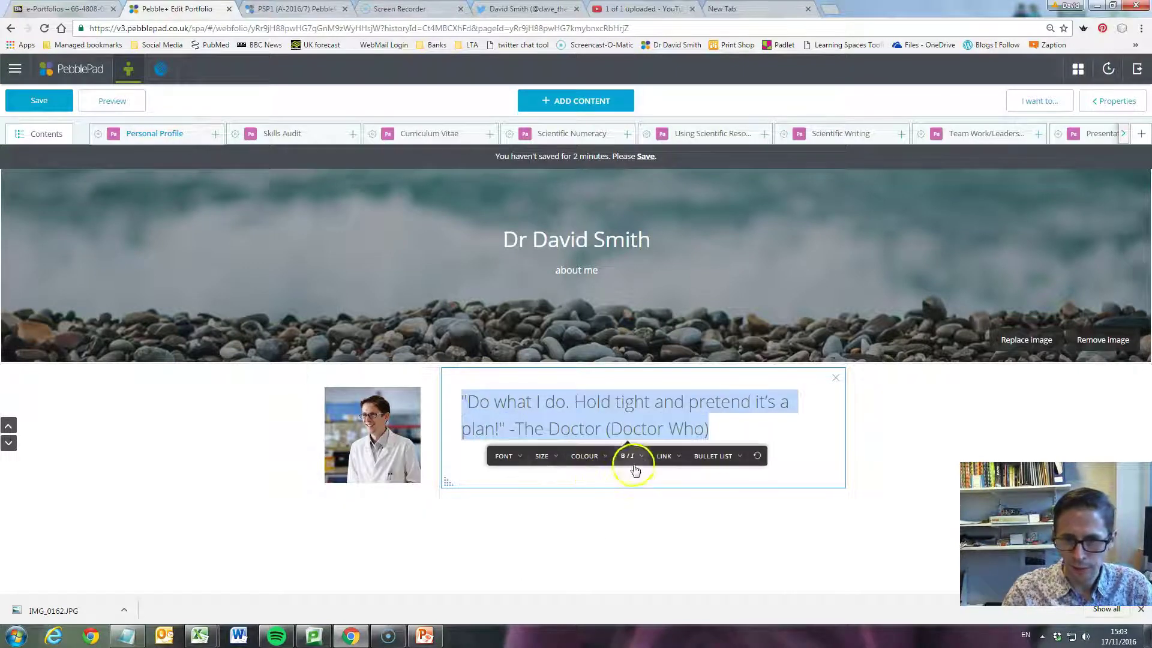
{"action": "left_click", "coordinate": [640, 460]}
{"action": "left_click", "coordinate": [624, 477]}
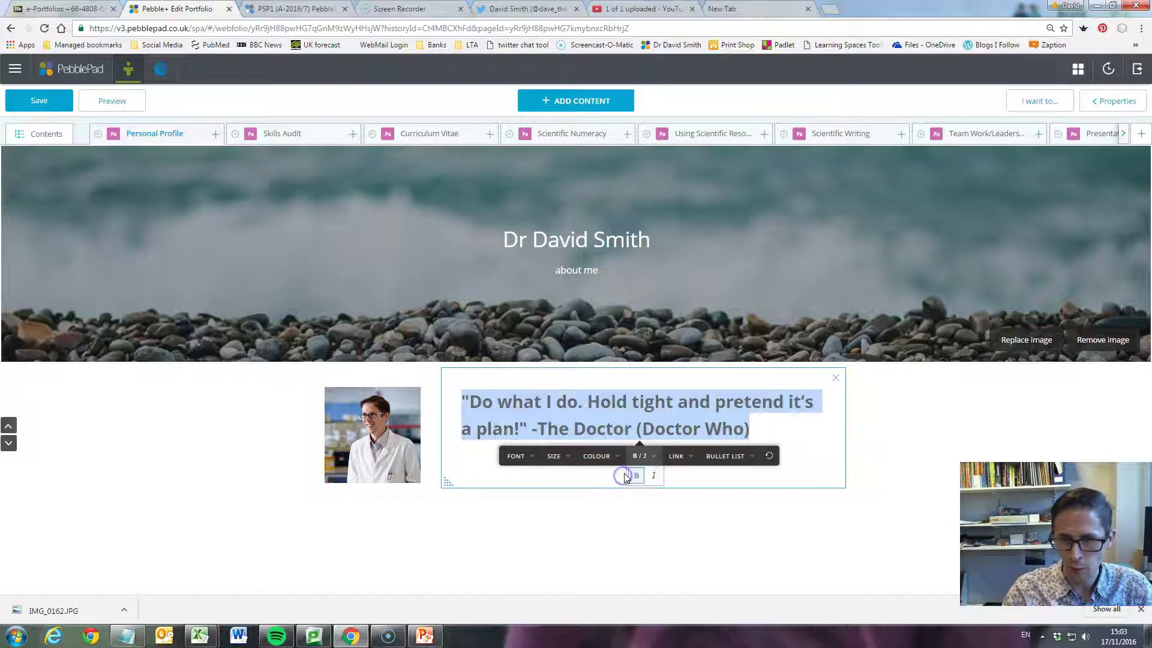
{"action": "left_click", "coordinate": [619, 460]}
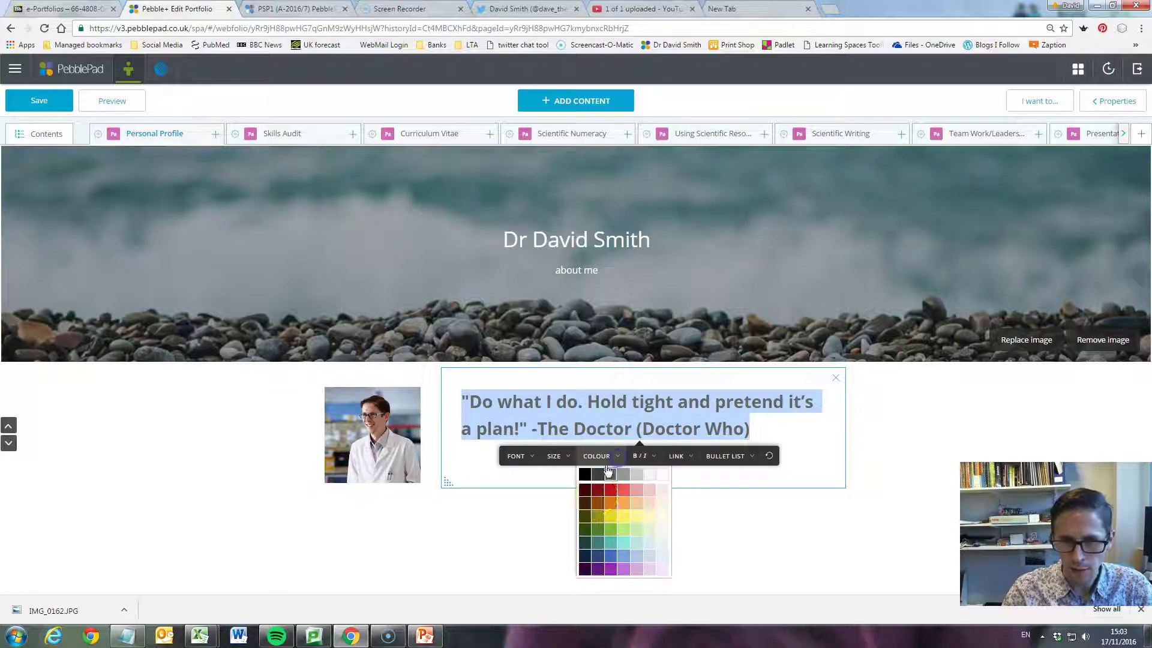
{"action": "left_click", "coordinate": [598, 559]}
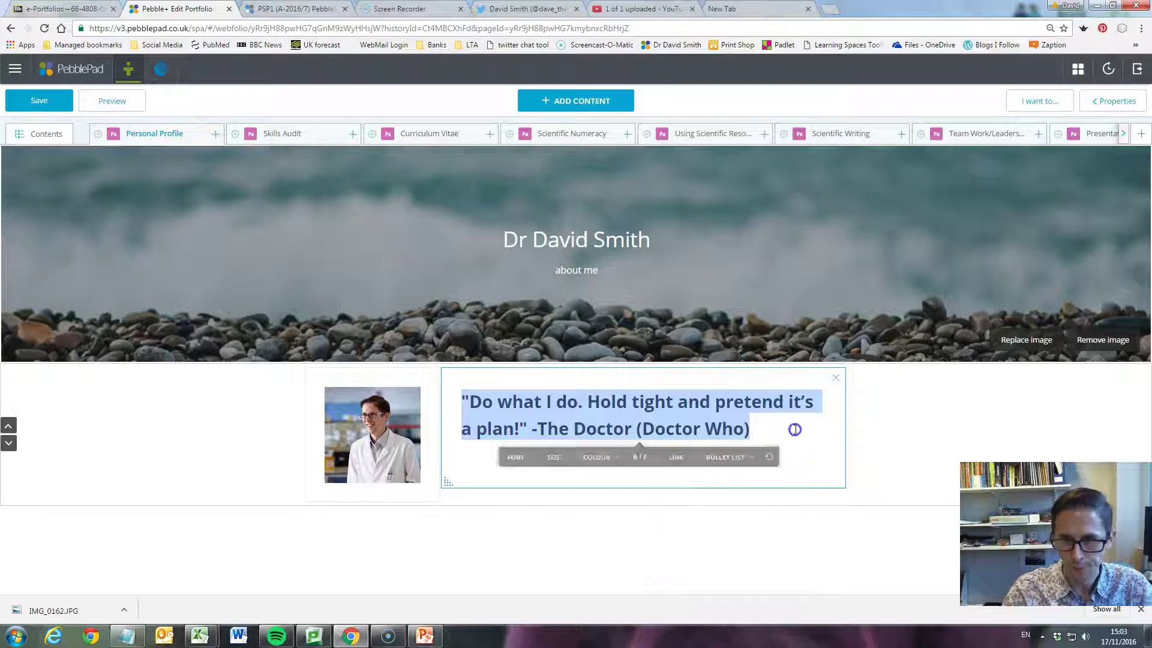
Add an empty line below the quote and copy the bio paragraphs from Notepad
{"action": "left_click", "coordinate": [566, 465]}
{"action": "key", "text": "Return"}
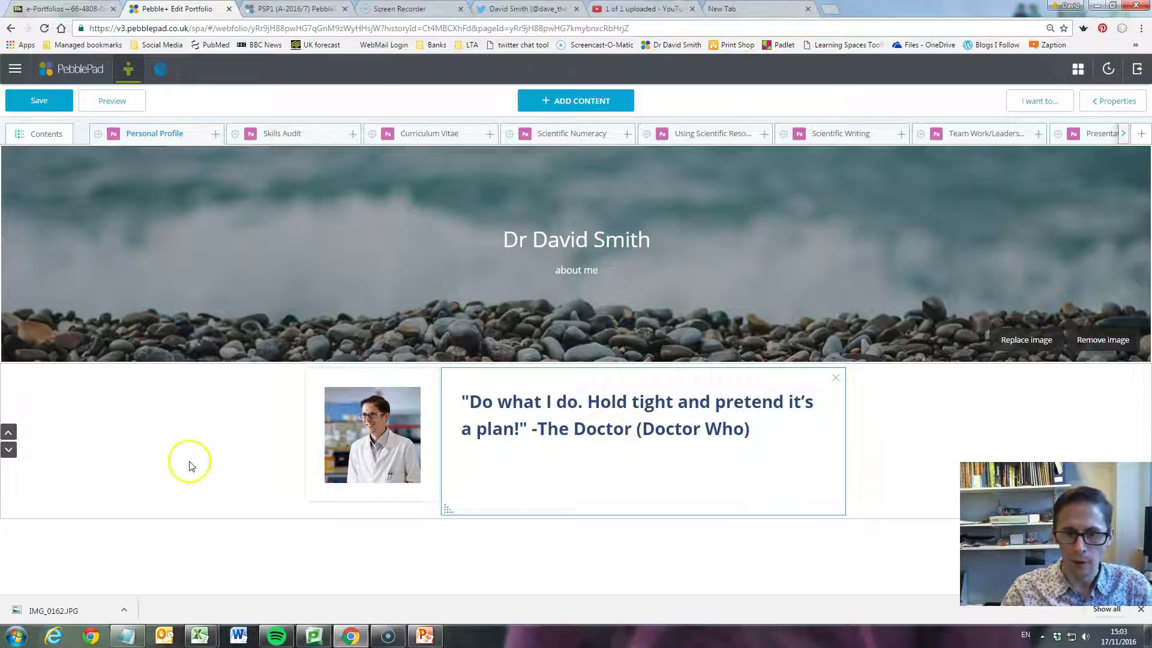
{"action": "left_click", "coordinate": [143, 460]}
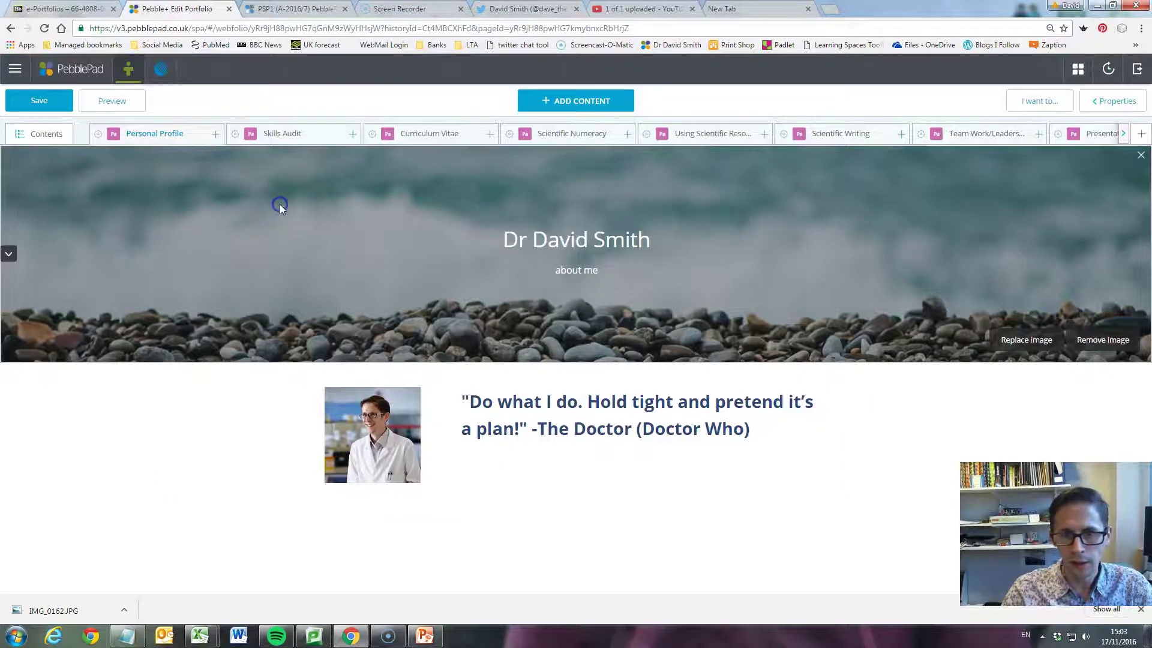
{"action": "left_click", "coordinate": [608, 459]}
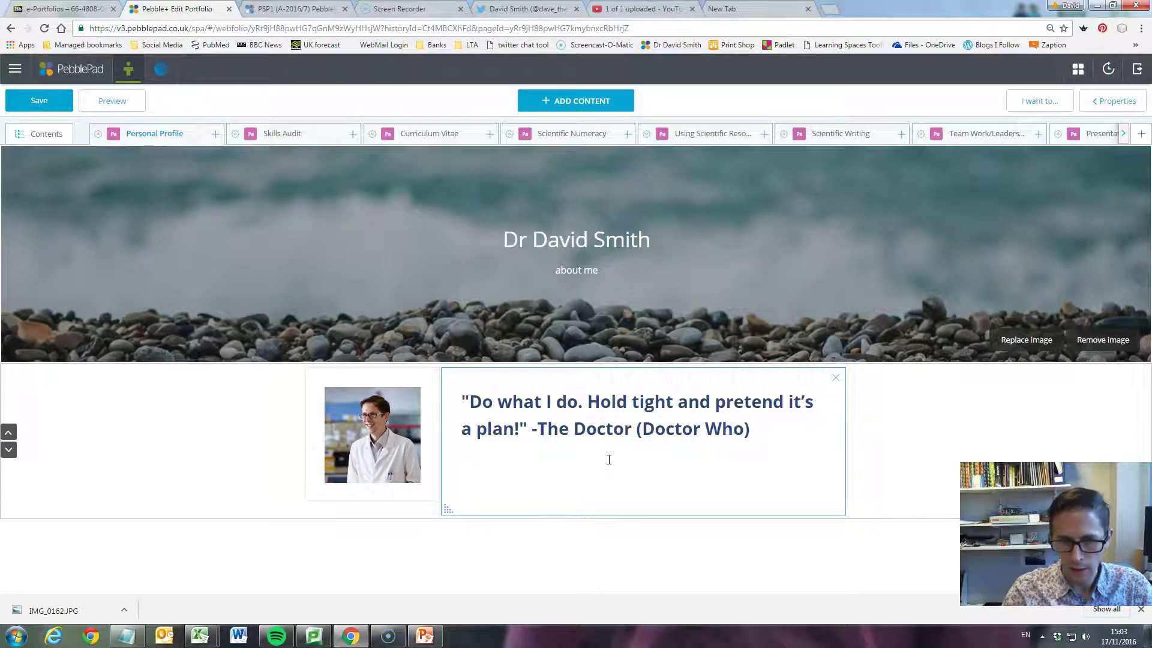
{"action": "key", "text": "Return"}
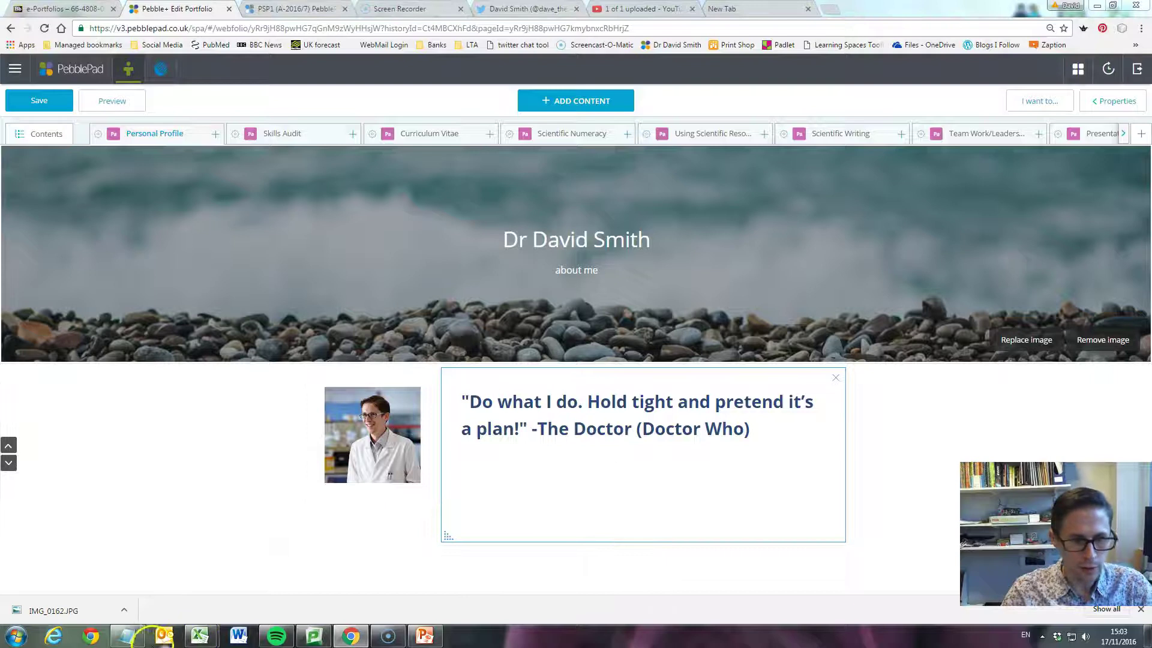
{"action": "left_click", "coordinate": [127, 635]}
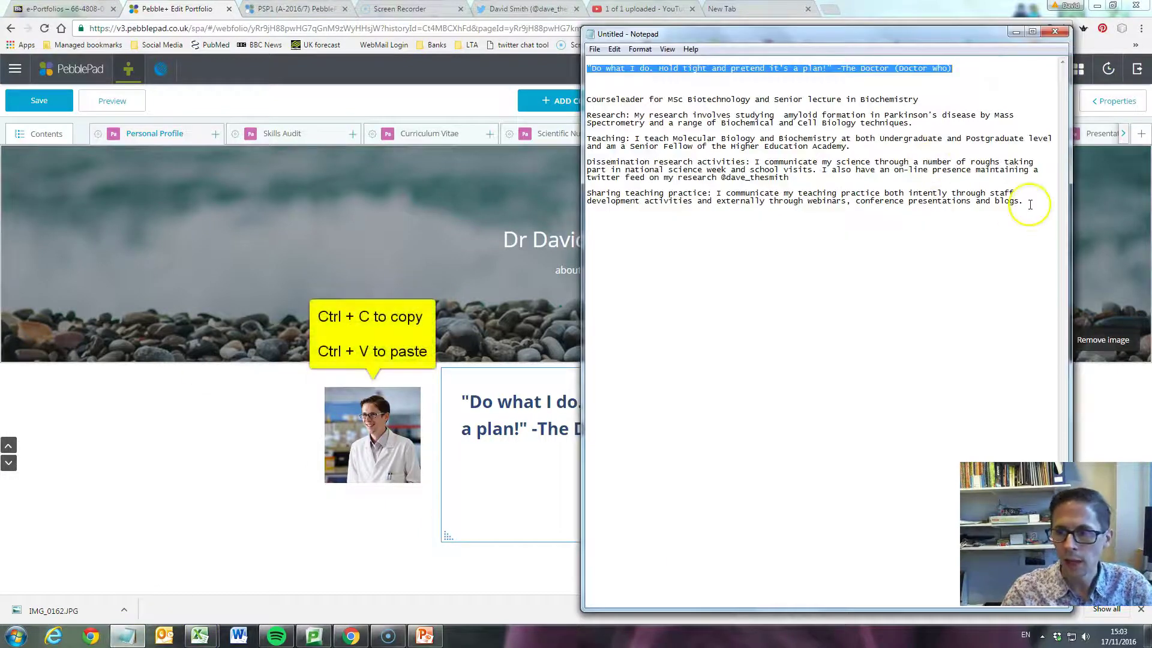
{"action": "left_click_drag", "start_coordinate": [1025, 202], "coordinate": [588, 100]}
{"action": "key", "text": "ctrl+c"}
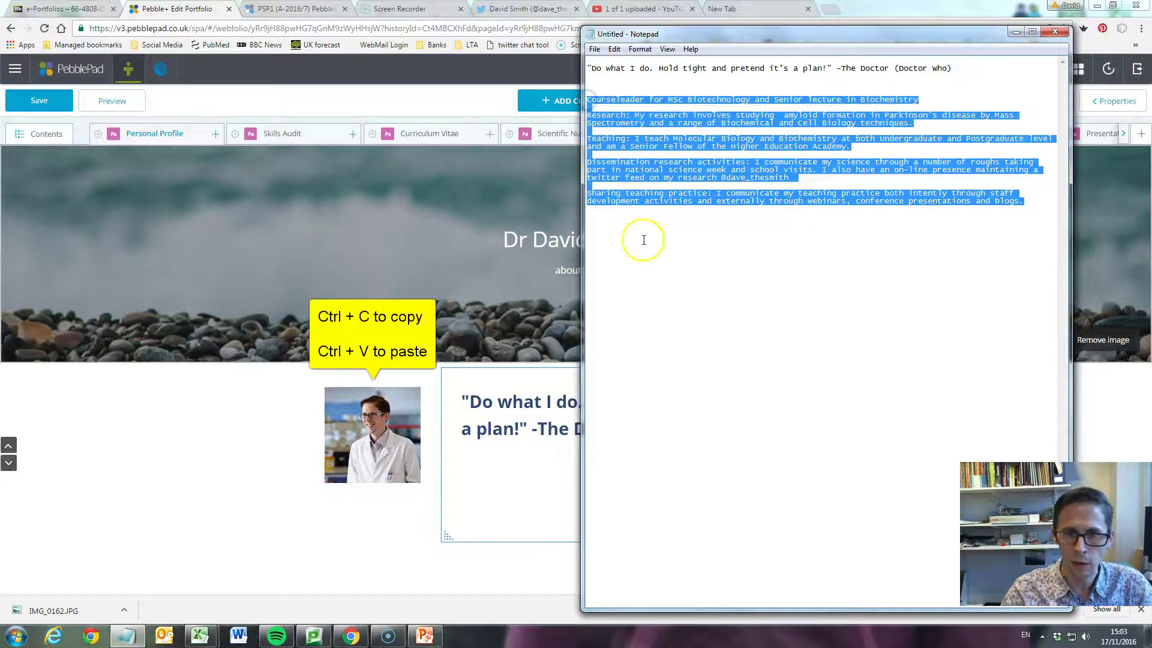
{"action": "left_click", "coordinate": [463, 473]}
Paste the bio and break it before 'Teaching:', 'Dissemination' and 'Sharing teaching practice'
{"action": "key", "text": "ctrl+v"}
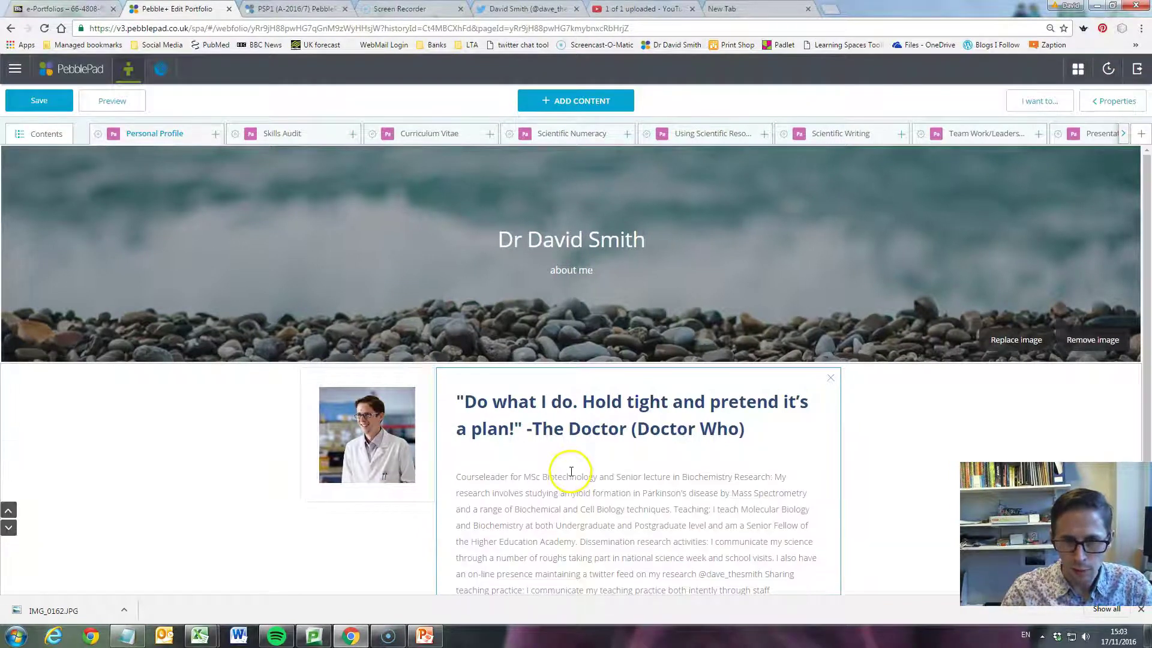
{"action": "scroll", "coordinate": [571, 471], "scroll_direction": "down", "scroll_amount": 2}
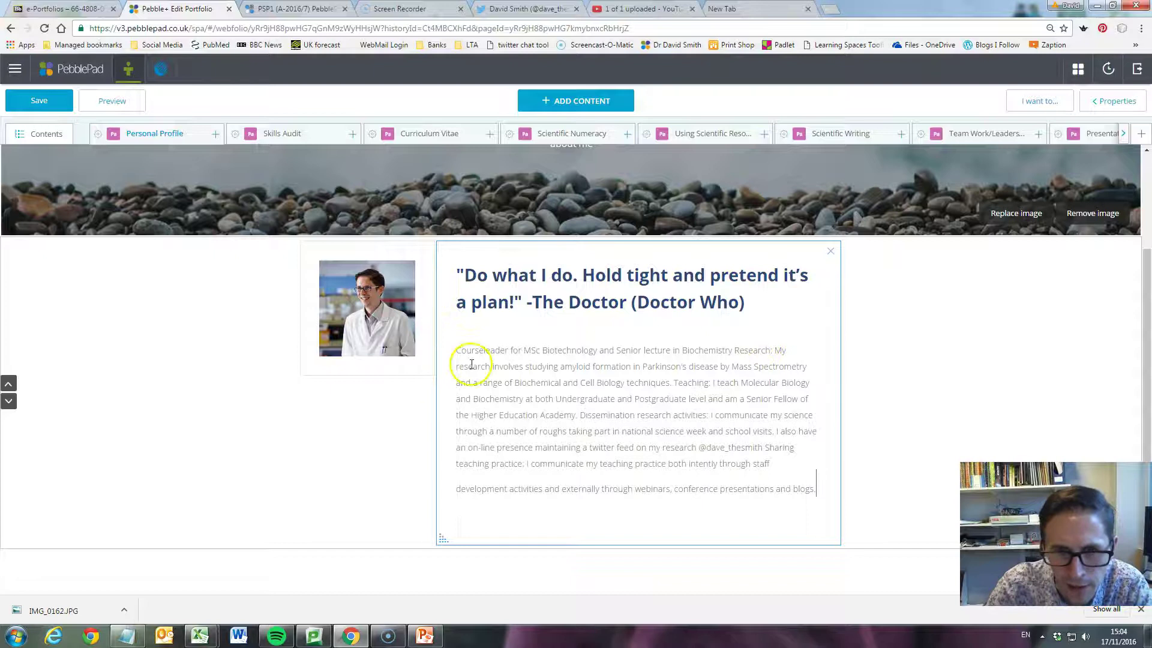
{"action": "left_click", "coordinate": [675, 383]}
{"action": "key", "text": "Return"}
{"action": "key", "text": "Return"}
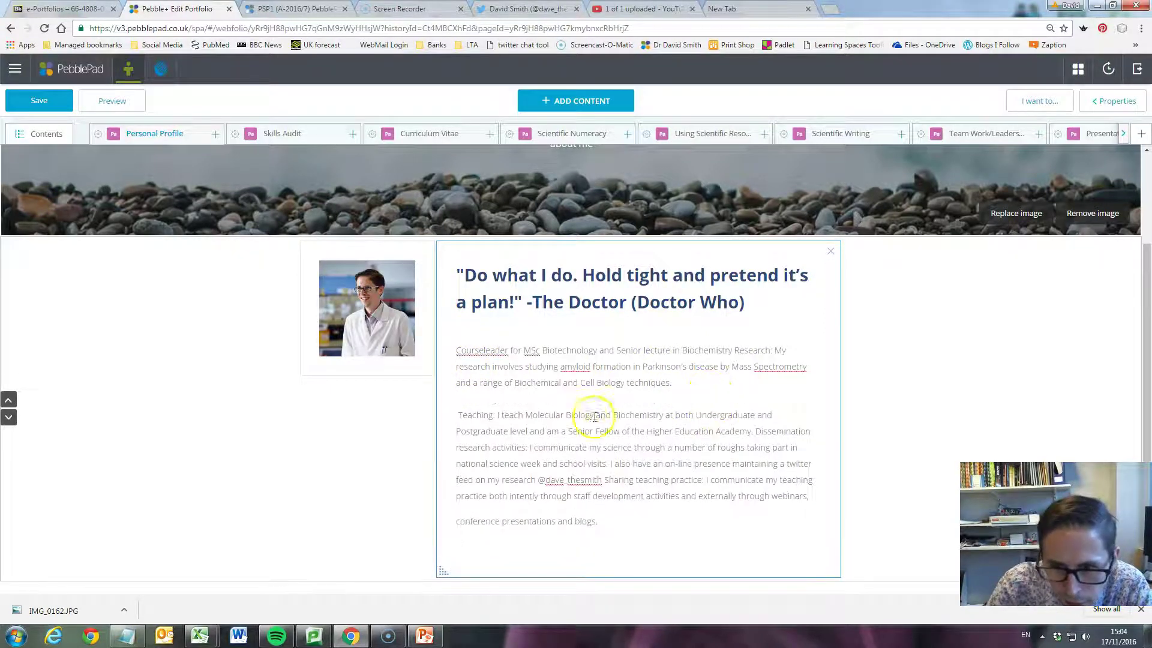
{"action": "left_click", "coordinate": [754, 430]}
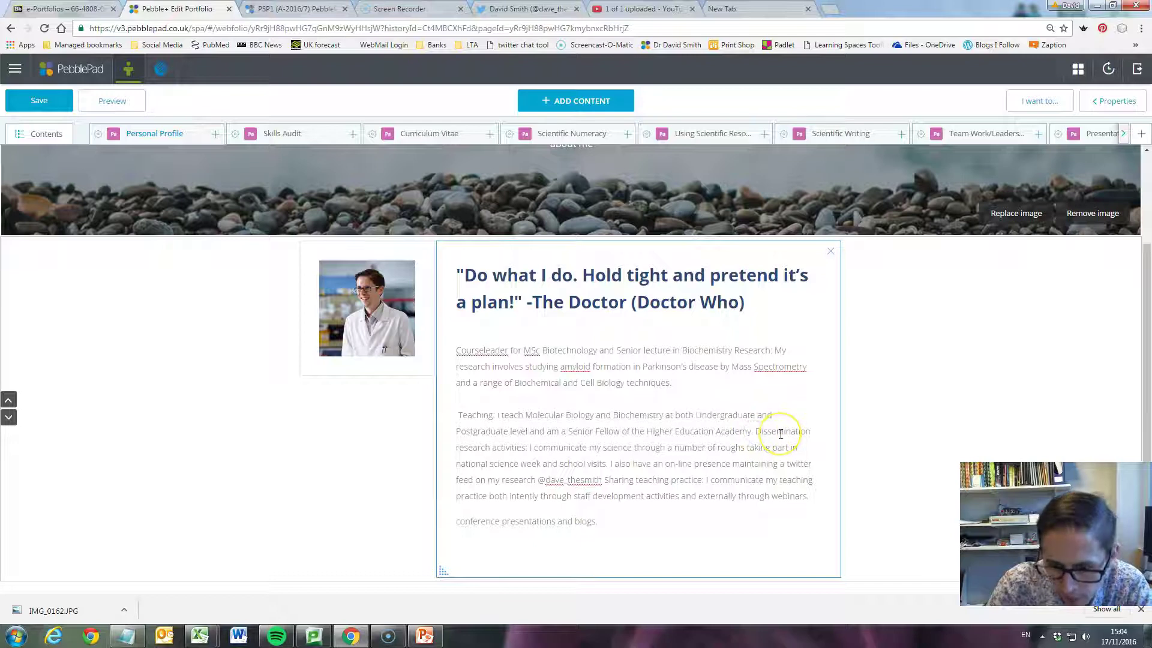
{"action": "key", "text": "Return"}
{"action": "key", "text": "Return"}
{"action": "scroll", "coordinate": [726, 435], "scroll_direction": "down", "scroll_amount": 1}
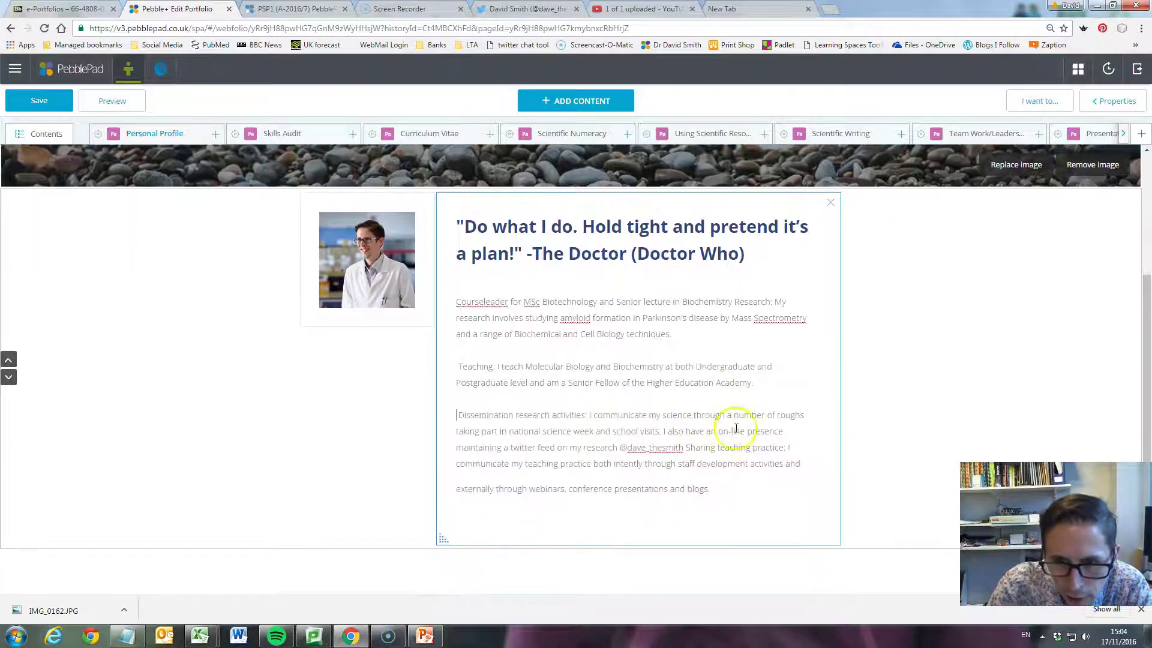
{"action": "left_click", "coordinate": [685, 447]}
{"action": "key", "text": "Return"}
{"action": "key", "text": "Return"}
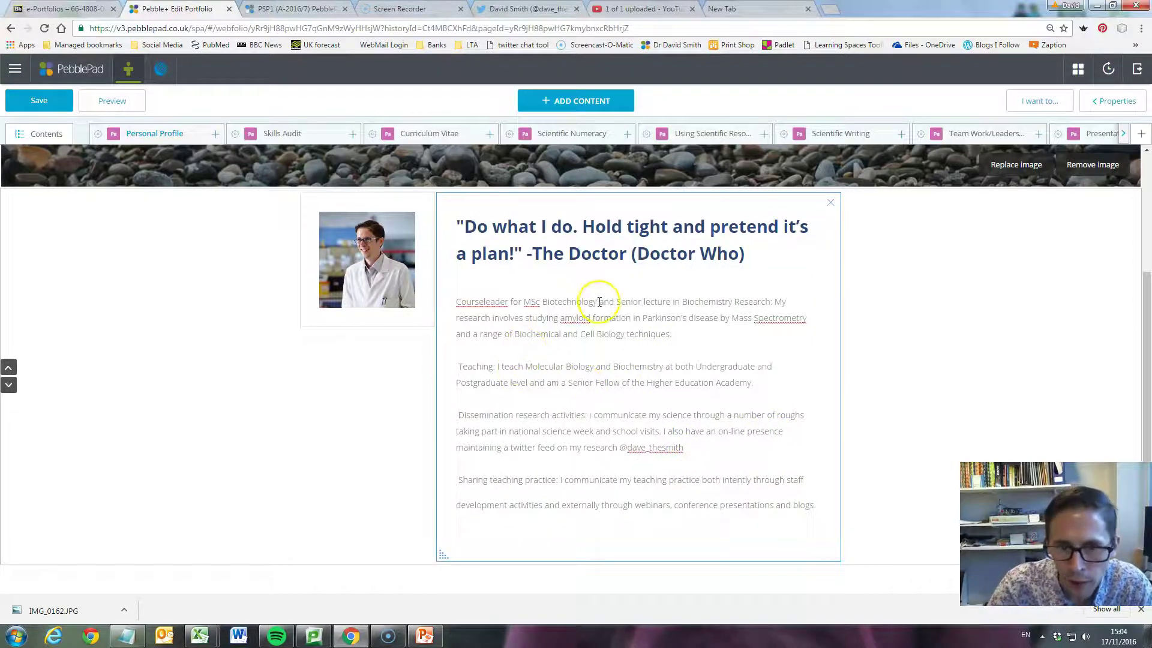
{"action": "left_click_drag", "start_coordinate": [598, 302], "coordinate": [452, 306]}
Bold the 'Courseleader for MSc Biotechnology' and 'Teaching:' headings
{"action": "left_click", "coordinate": [527, 325]}
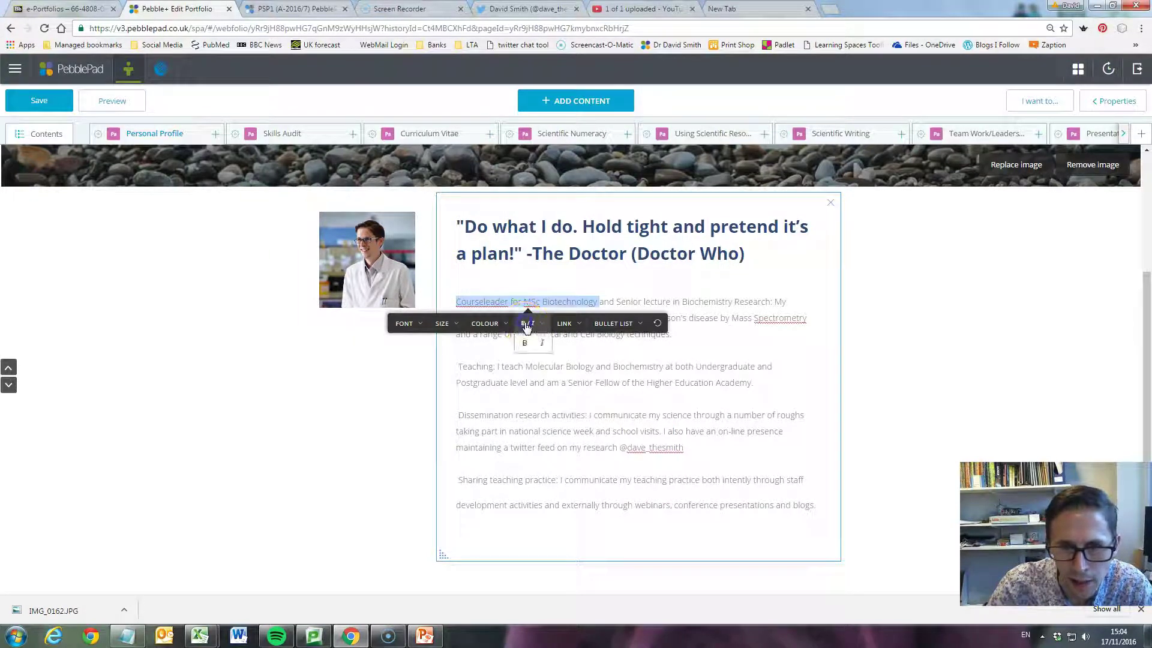
{"action": "left_click", "coordinate": [523, 347]}
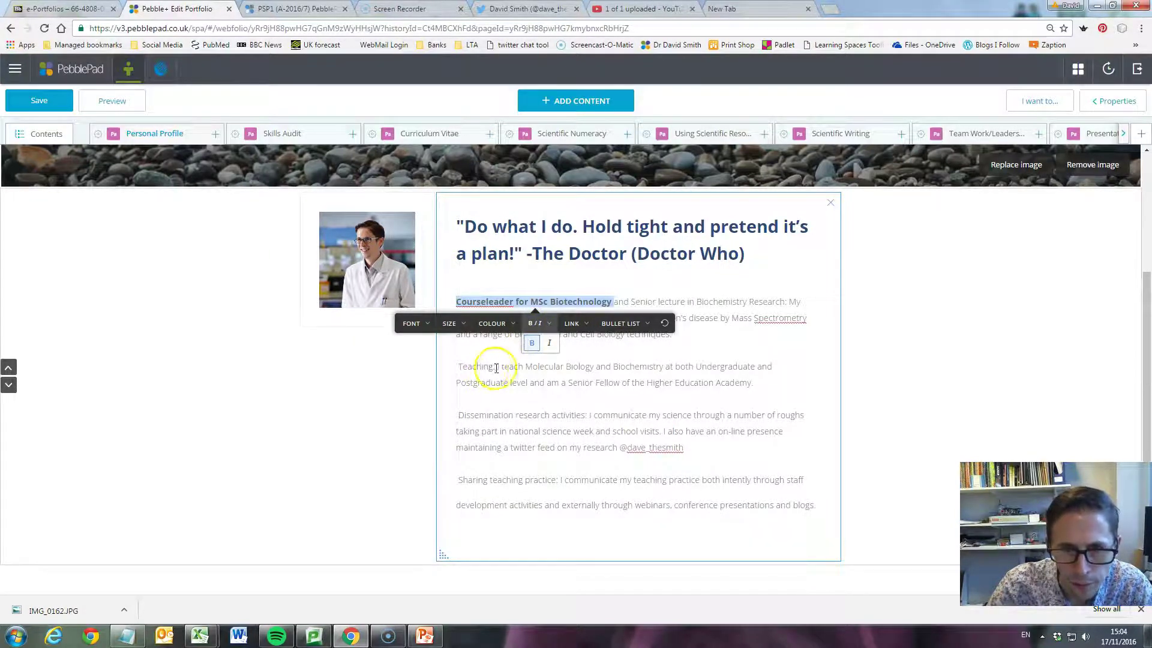
{"action": "left_click_drag", "start_coordinate": [493, 367], "coordinate": [455, 368]}
{"action": "left_click", "coordinate": [477, 388]}
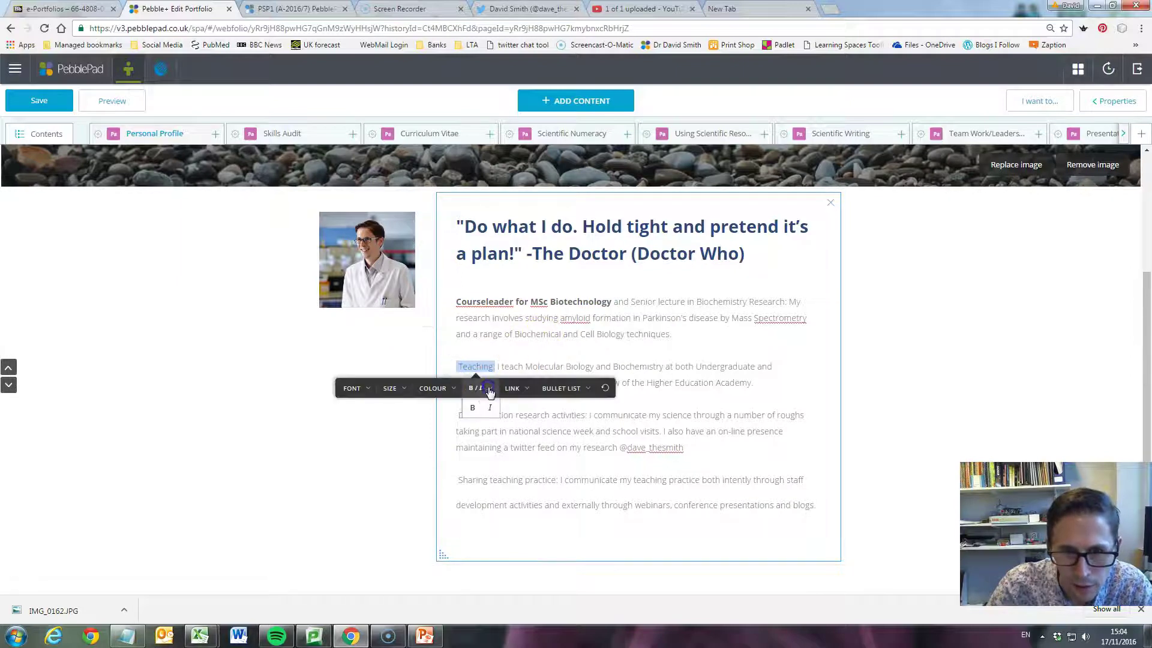
{"action": "left_click", "coordinate": [474, 407]}
{"action": "left_click", "coordinate": [519, 447]}
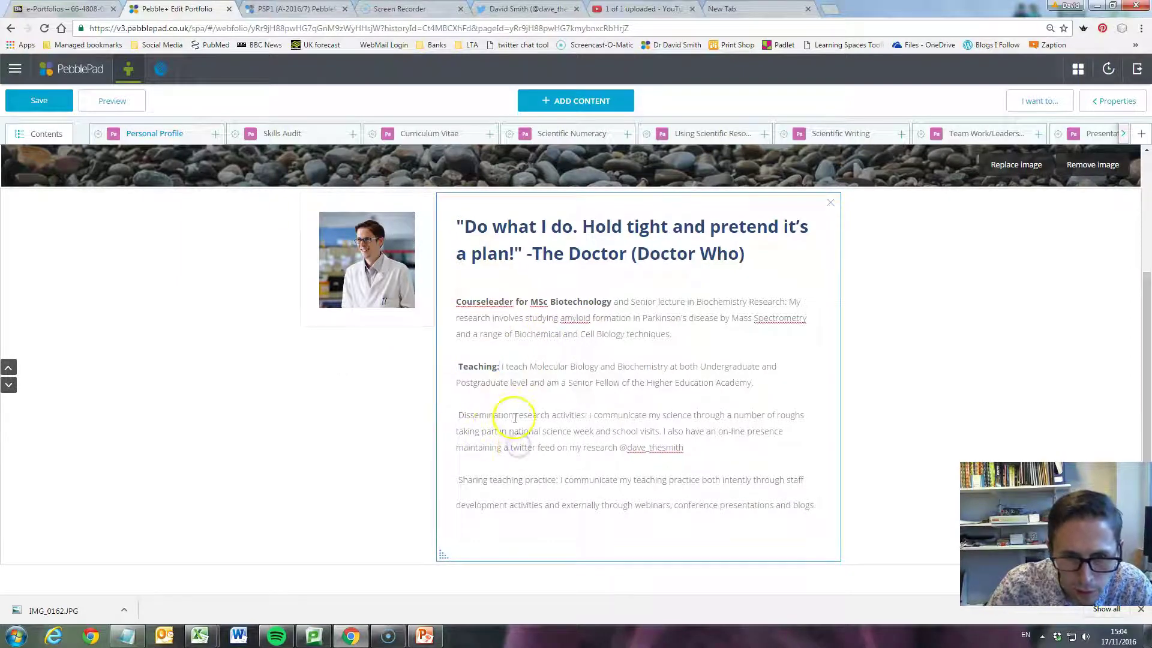
Bold the 'Dissemination research activities' and 'Sharing teaching practice' headings
{"action": "left_click_drag", "start_coordinate": [588, 414], "coordinate": [457, 414]}
{"action": "left_click", "coordinate": [529, 436]}
{"action": "left_click", "coordinate": [519, 457]}
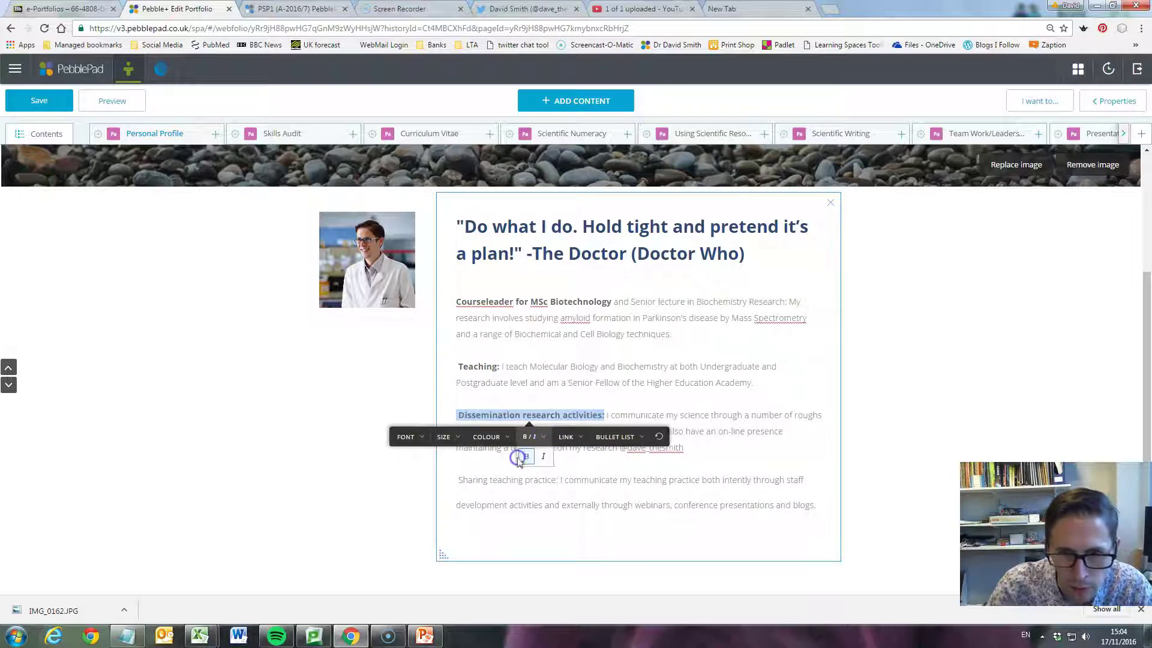
{"action": "left_click", "coordinate": [527, 480]}
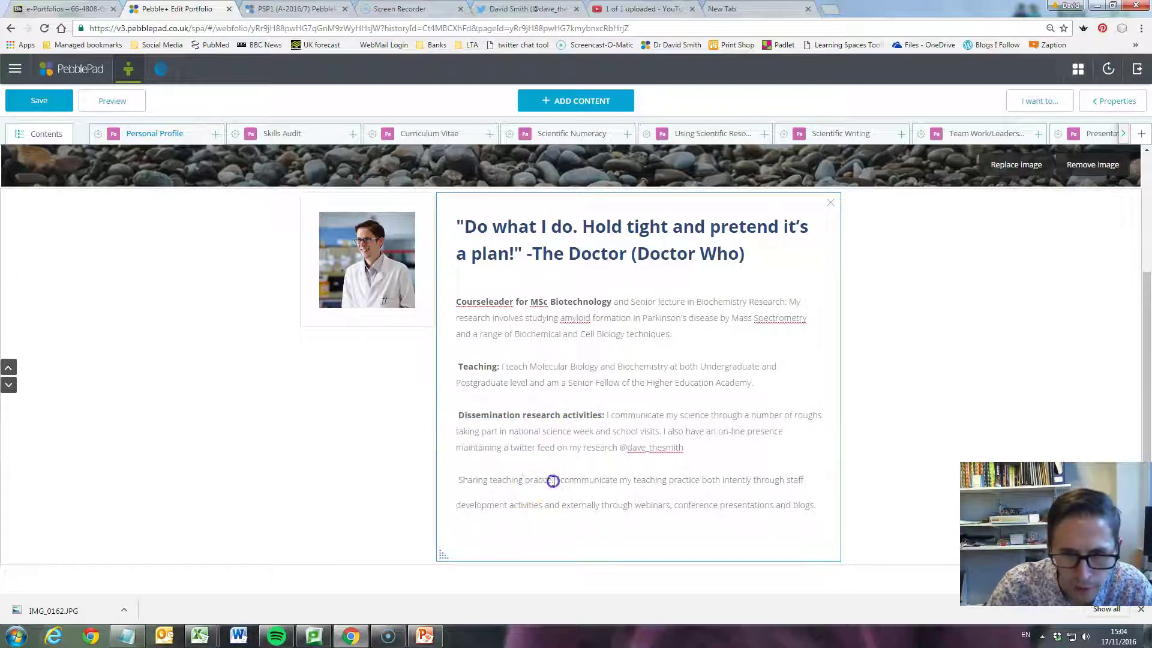
{"action": "left_click_drag", "start_coordinate": [552, 481], "coordinate": [458, 480]}
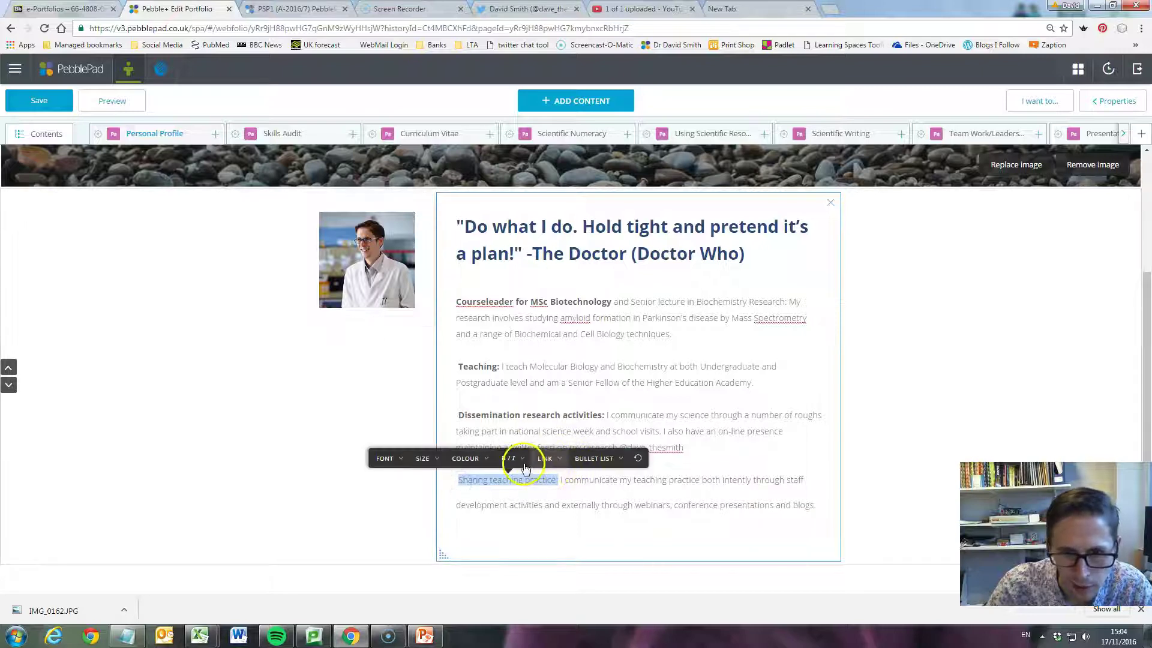
{"action": "left_click", "coordinate": [513, 458]}
{"action": "left_click", "coordinate": [503, 440]}
{"action": "left_click", "coordinate": [672, 376]}
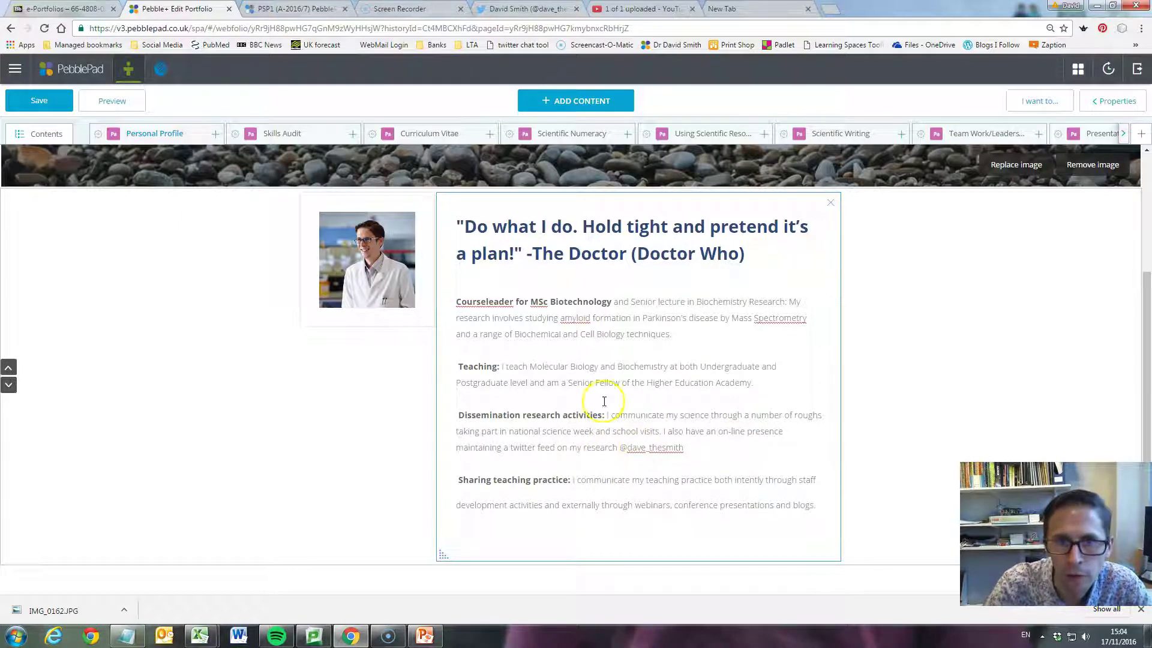
Grab the Twitter profile's web address from its browser tab
{"action": "left_click", "coordinate": [520, 10]}
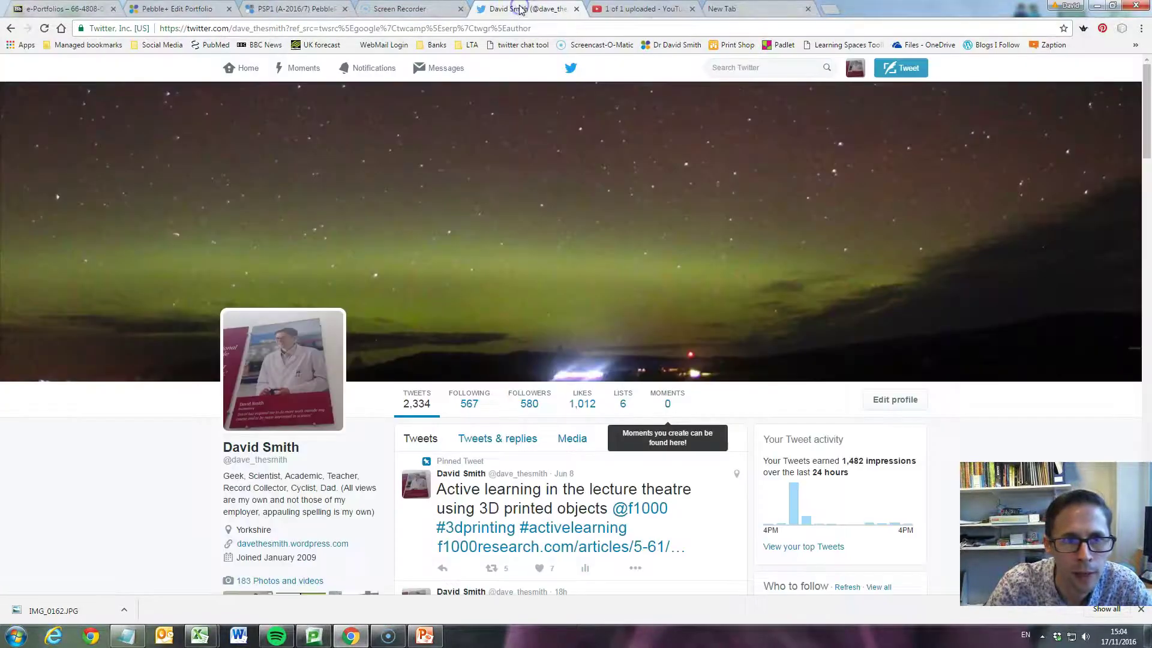
{"action": "left_click", "coordinate": [435, 31]}
{"action": "key", "text": "ctrl+c"}
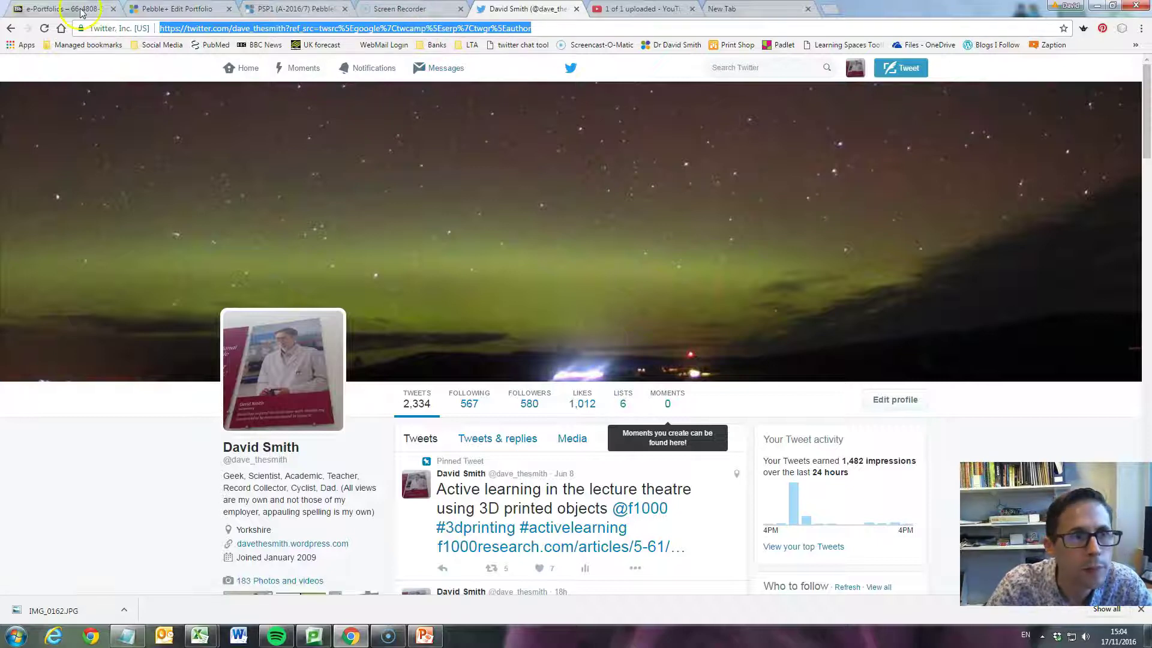
{"action": "left_click", "coordinate": [149, 10]}
Add a LINK > URL on the selected Twitter handle using the pasted profile address
{"action": "left_click_drag", "start_coordinate": [686, 448], "coordinate": [622, 449]}
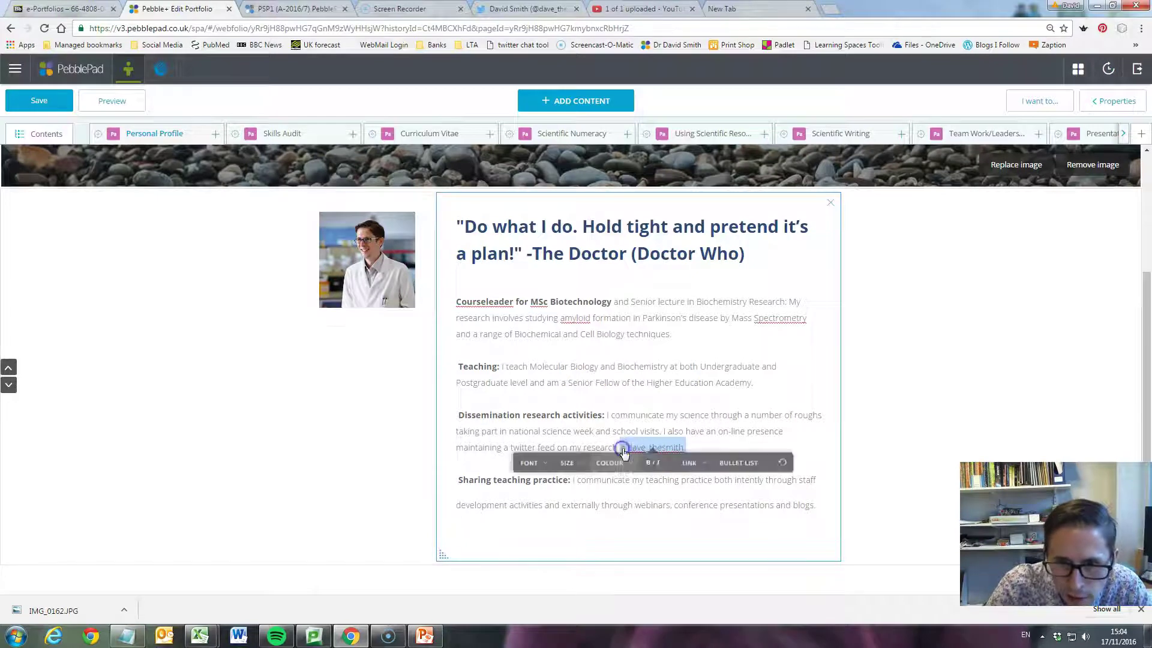
{"action": "left_click", "coordinate": [705, 471]}
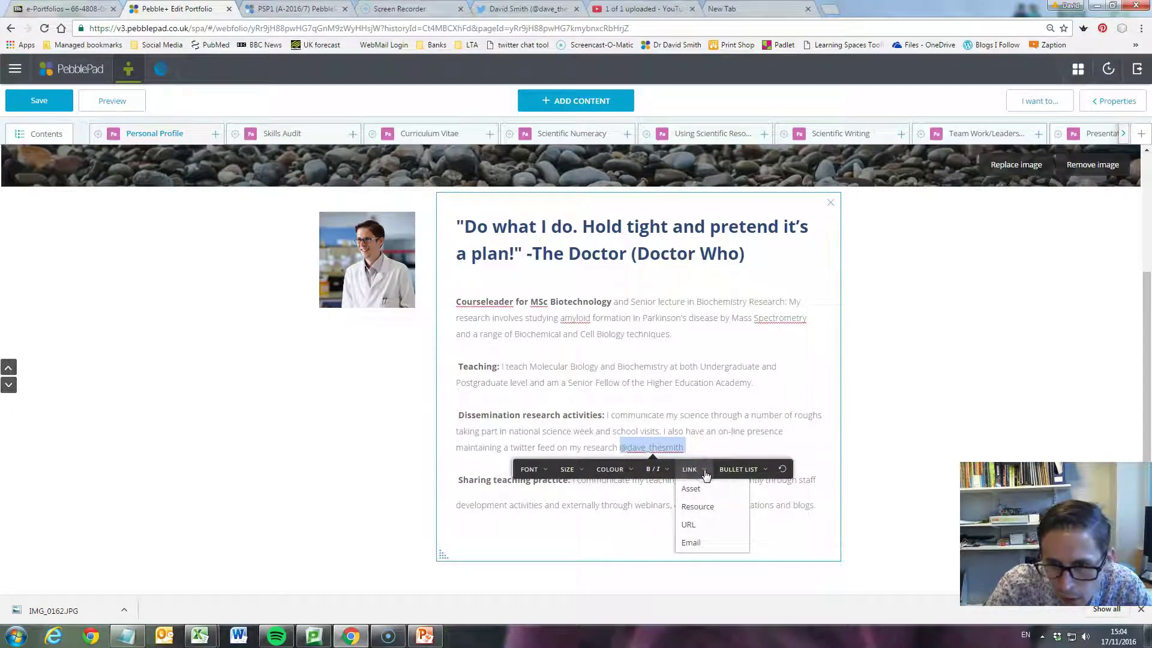
{"action": "left_click", "coordinate": [702, 491]}
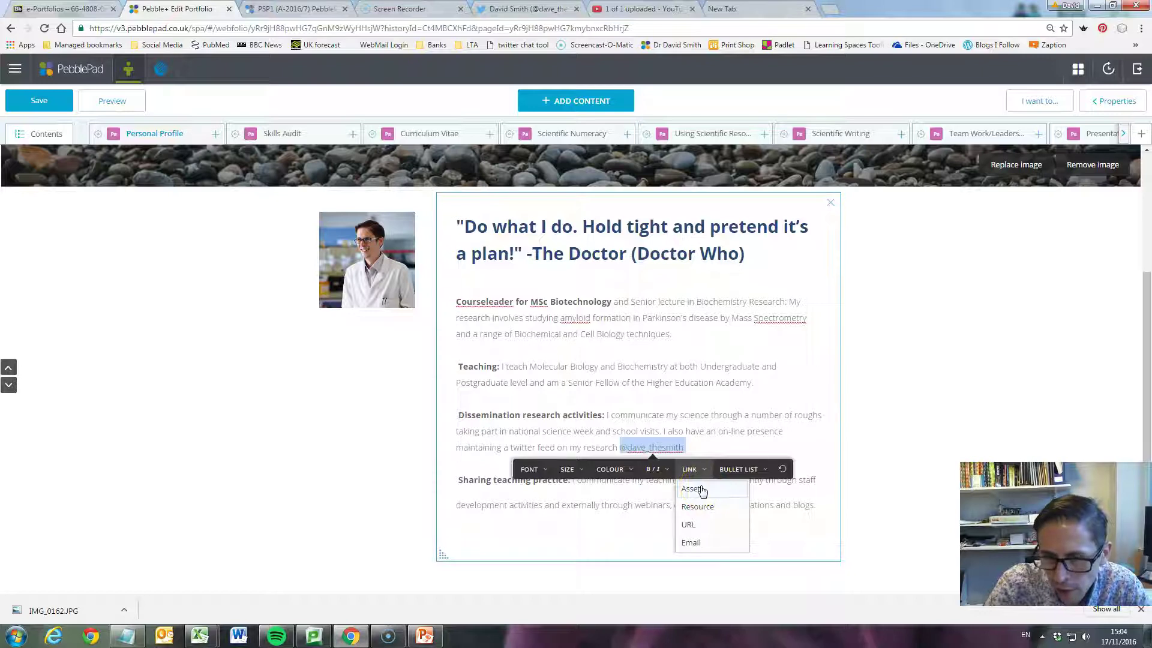
{"action": "left_click", "coordinate": [714, 508]}
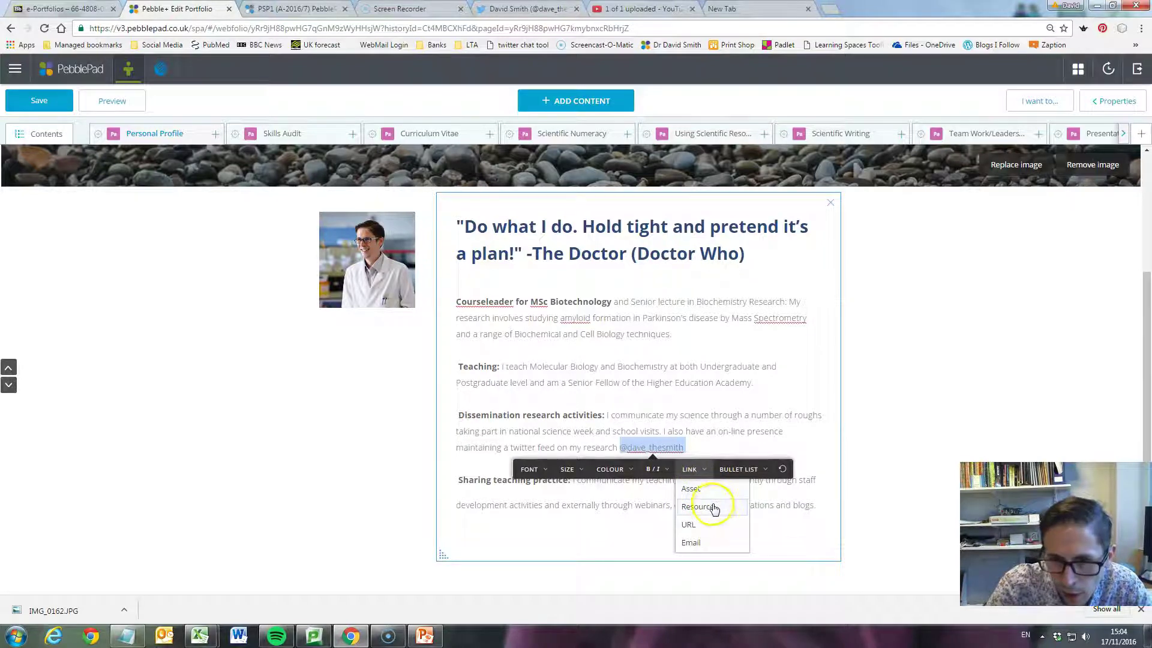
{"action": "left_click", "coordinate": [701, 534]}
{"action": "left_click", "coordinate": [701, 533]}
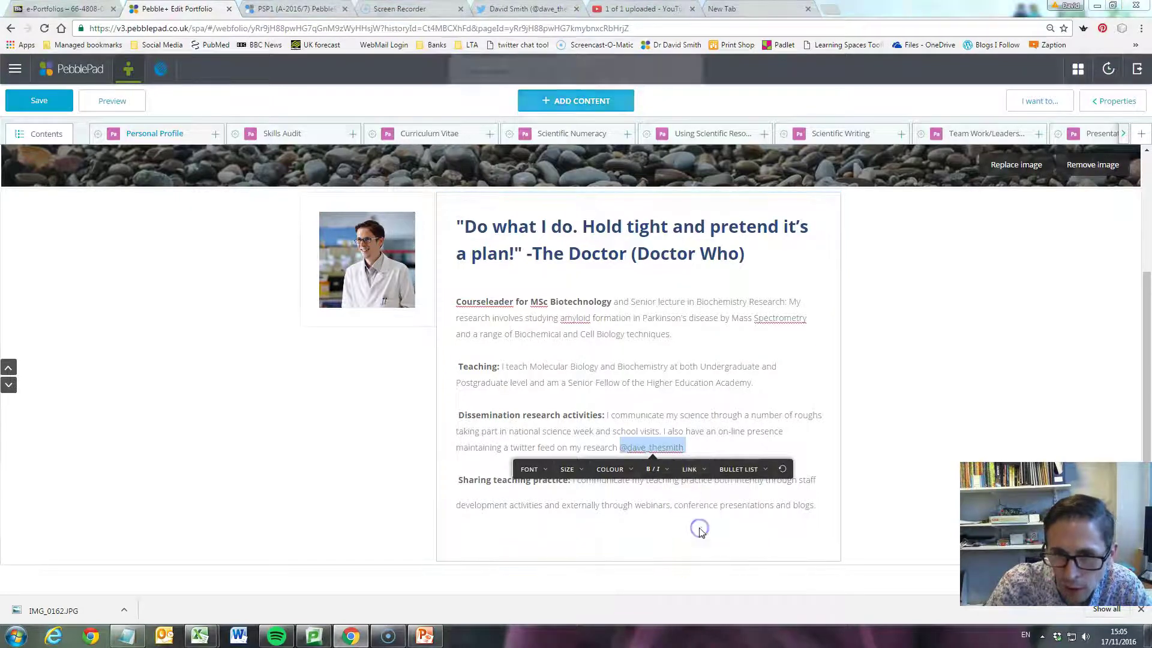
{"action": "key", "text": "ctrl+v"}
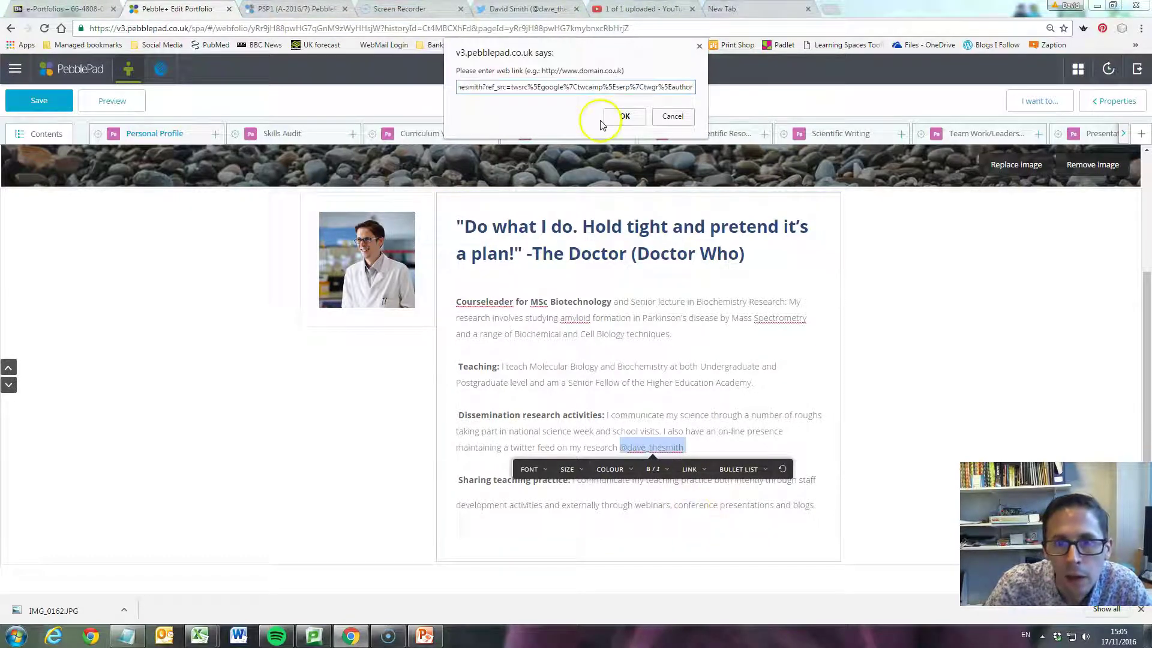
{"action": "left_click", "coordinate": [622, 117]}
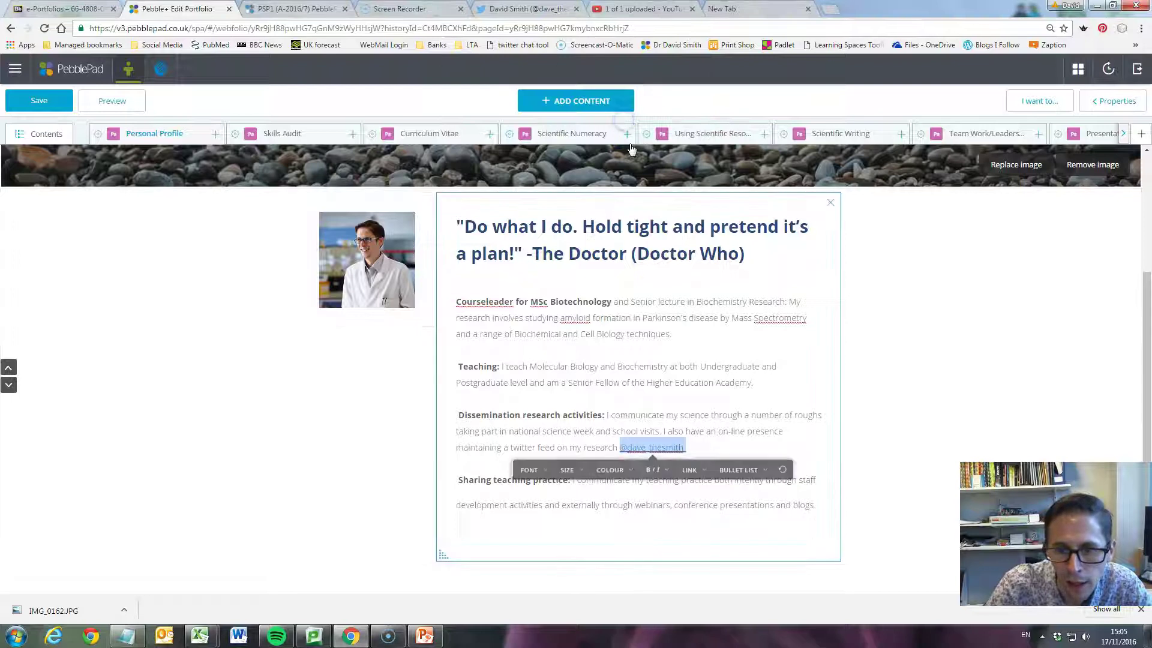
{"action": "left_click", "coordinate": [685, 396]}
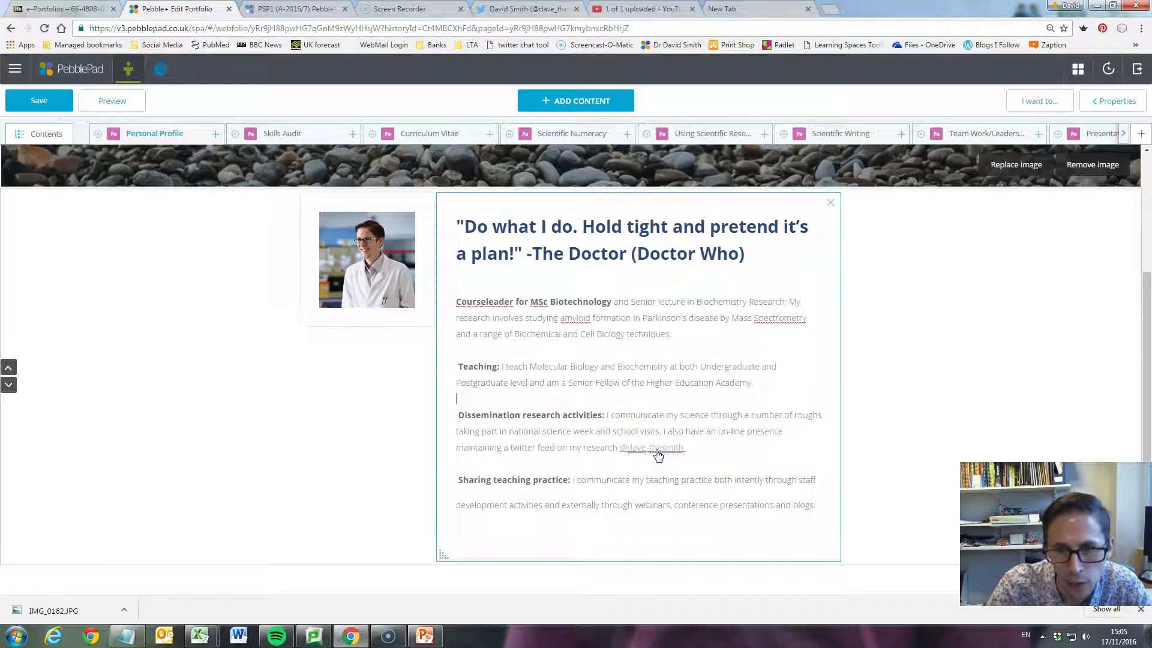
Preview the saved page and confirm the Twitter handle link opens the profile
{"action": "scroll", "coordinate": [275, 390], "scroll_direction": "up", "scroll_amount": 3}
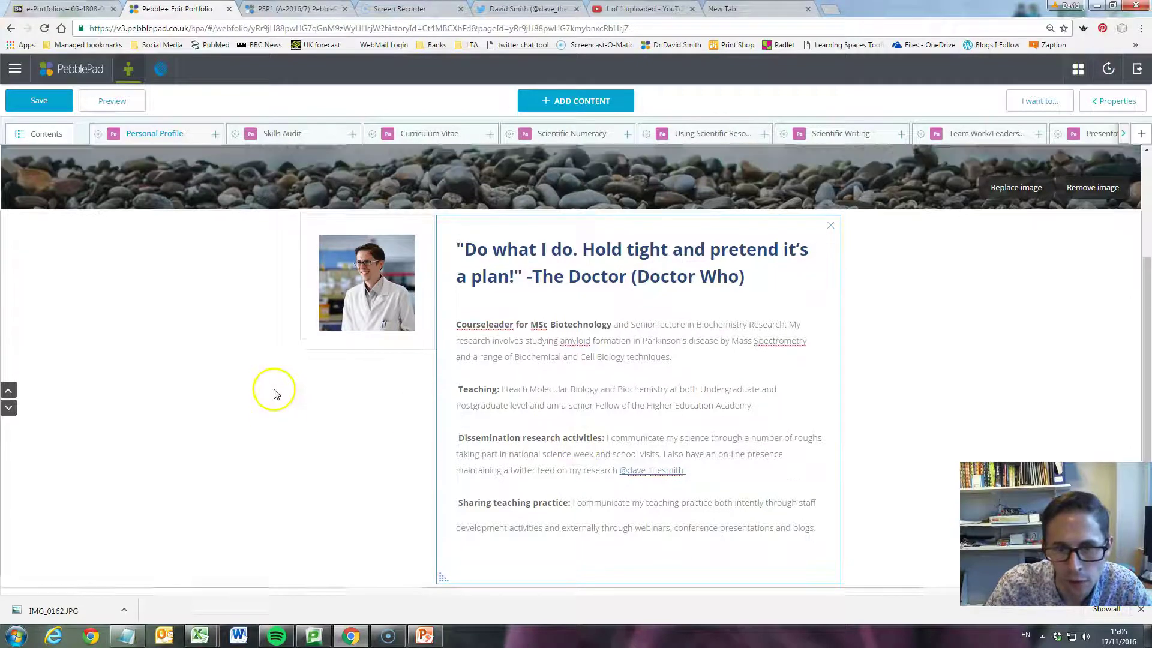
{"action": "left_click", "coordinate": [128, 103]}
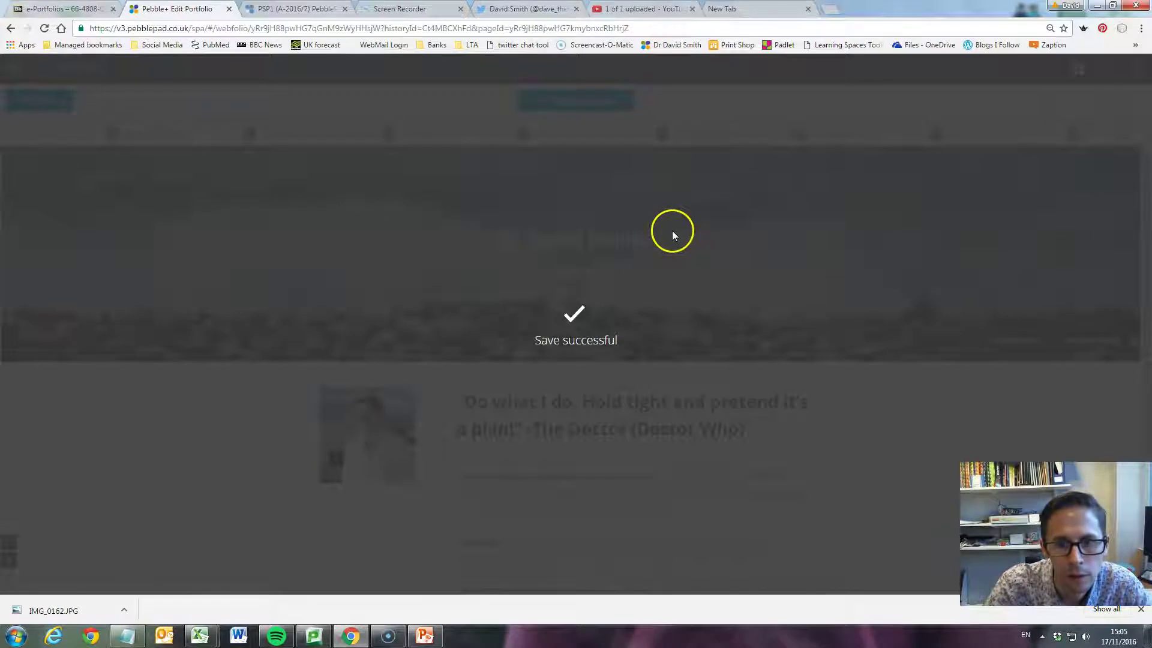
{"action": "scroll", "coordinate": [672, 234], "scroll_direction": "down", "scroll_amount": 1}
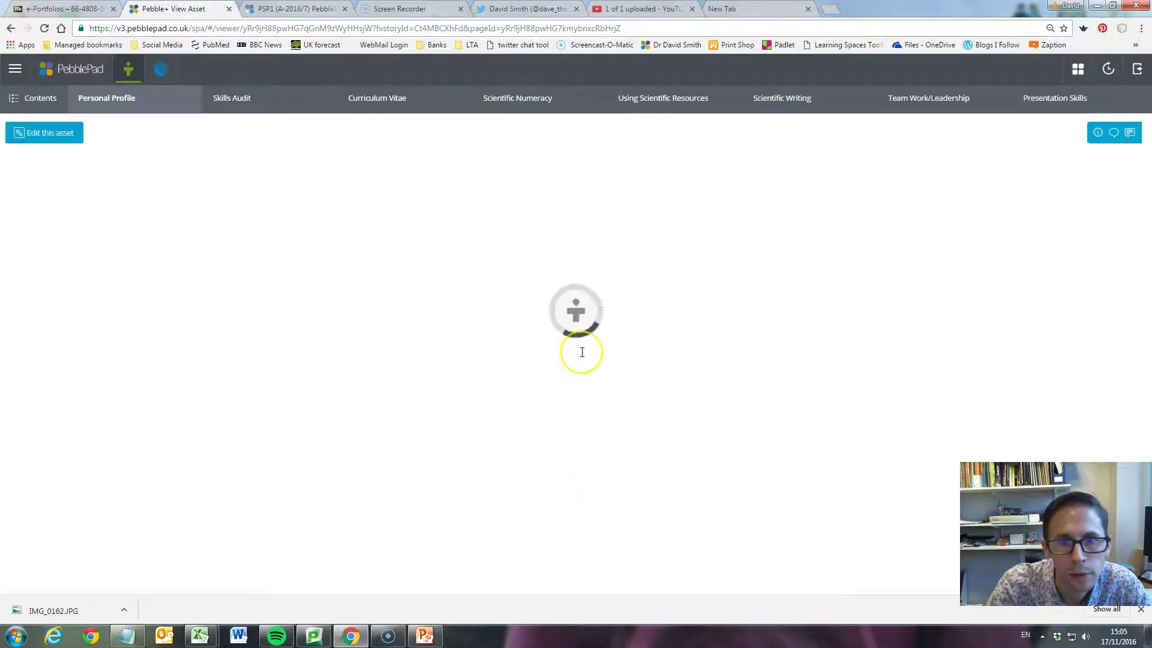
{"action": "scroll", "coordinate": [603, 416], "scroll_direction": "down", "scroll_amount": 2}
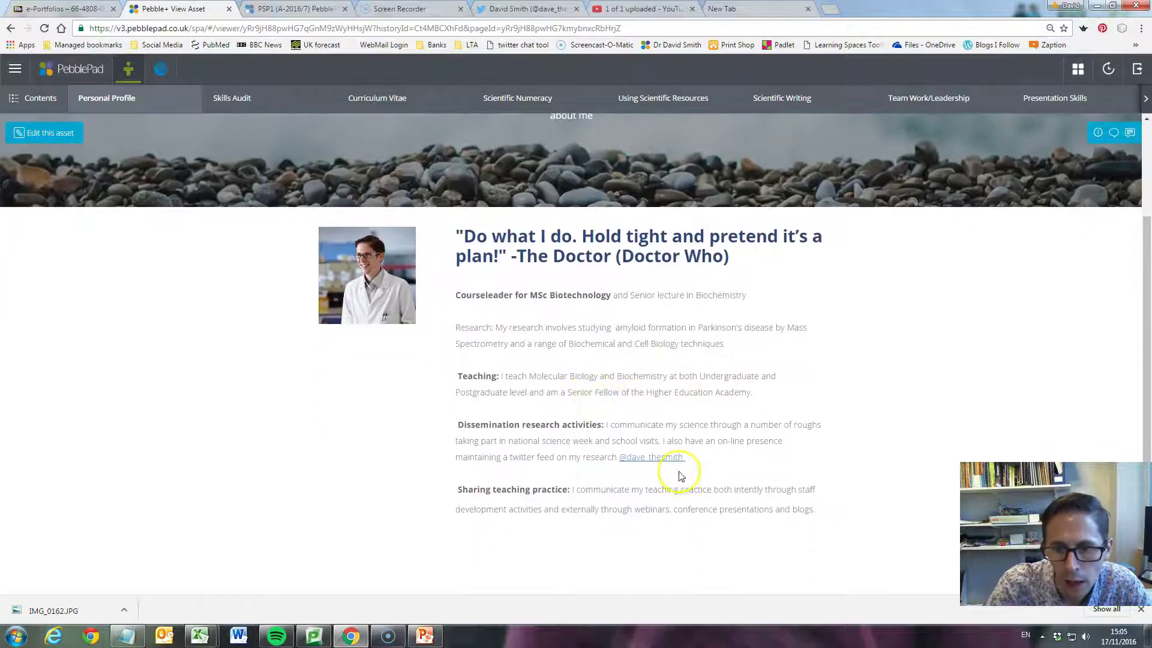
{"action": "left_click", "coordinate": [656, 461]}
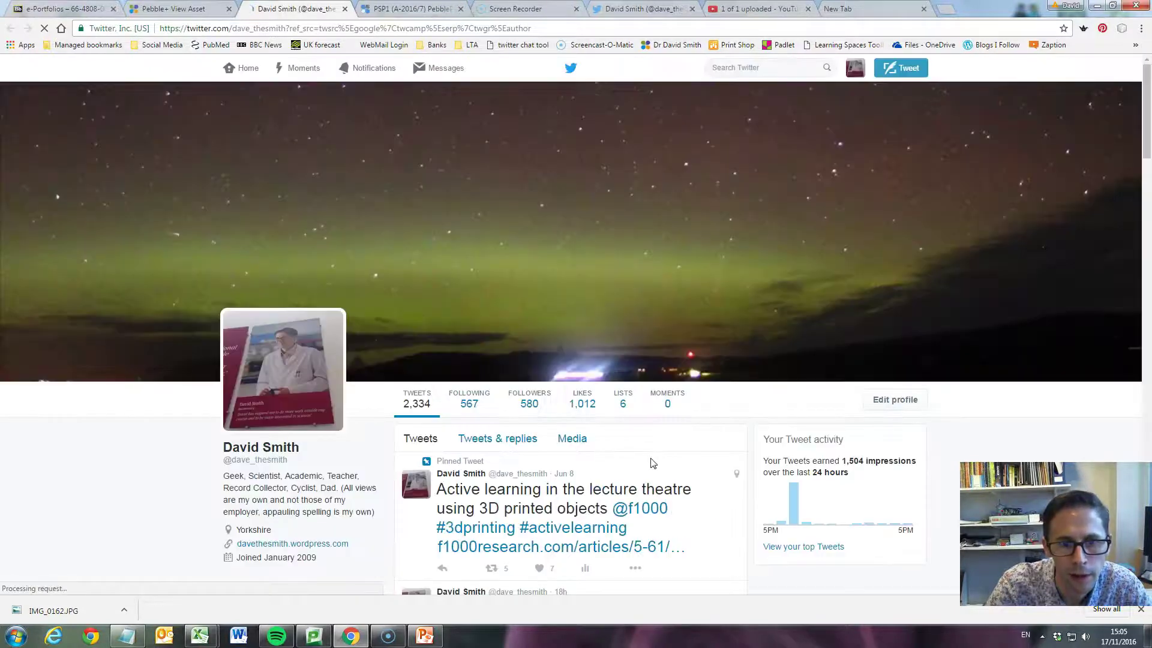
{"action": "left_click", "coordinate": [155, 9]}
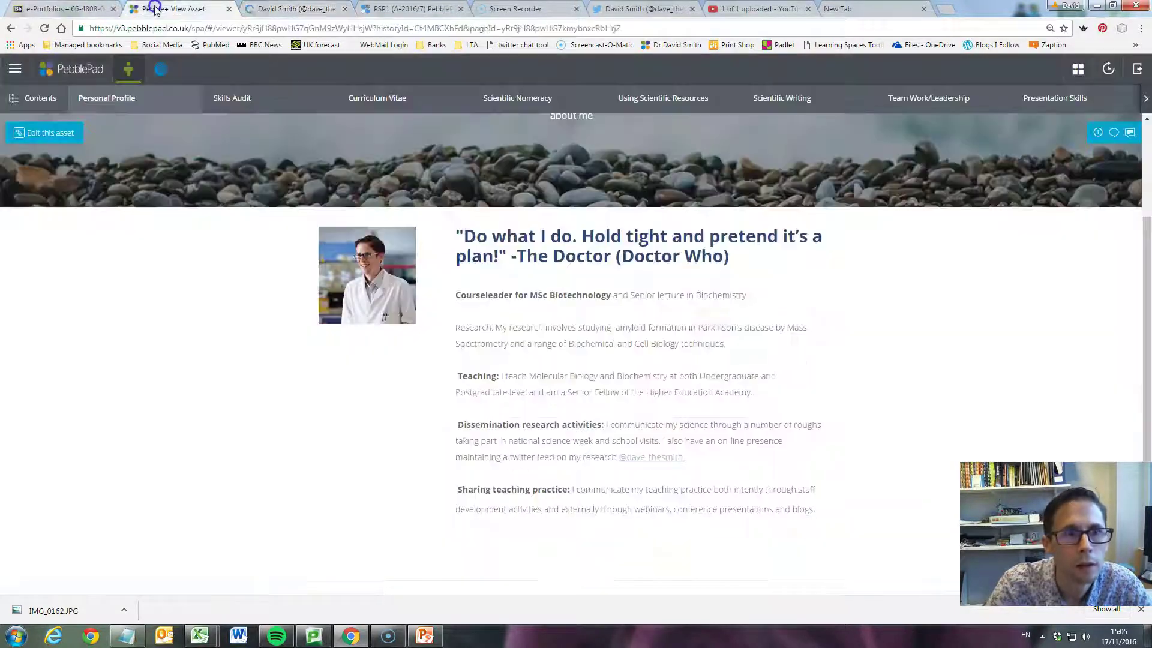